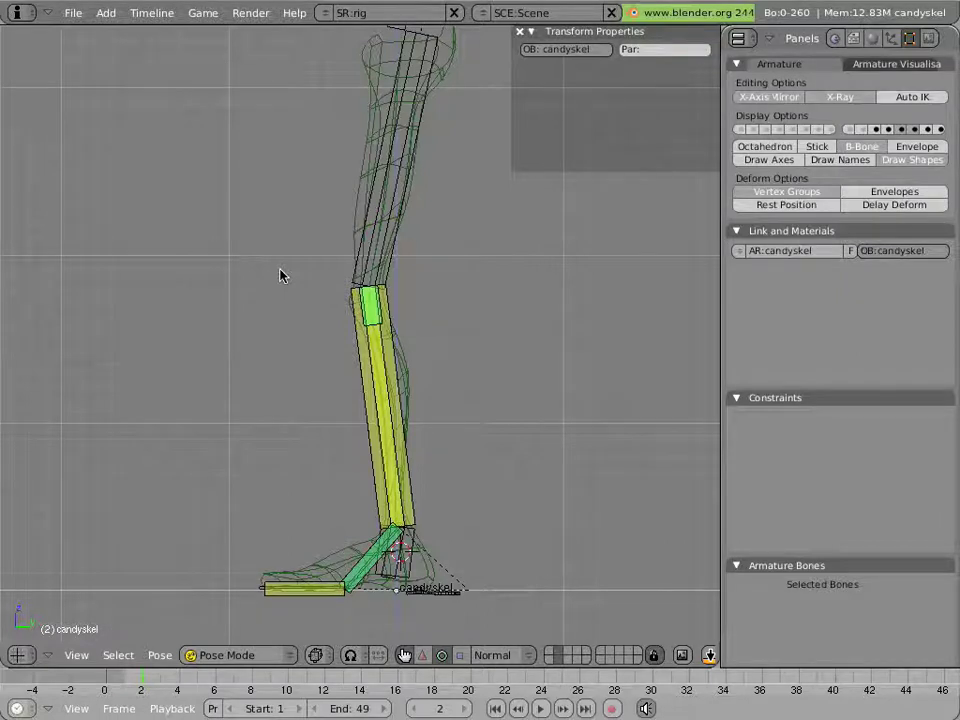
Toggle the Display Options bone layers so the wide overlapping B-bones hide and only thin leg bones show.
click(754, 130)
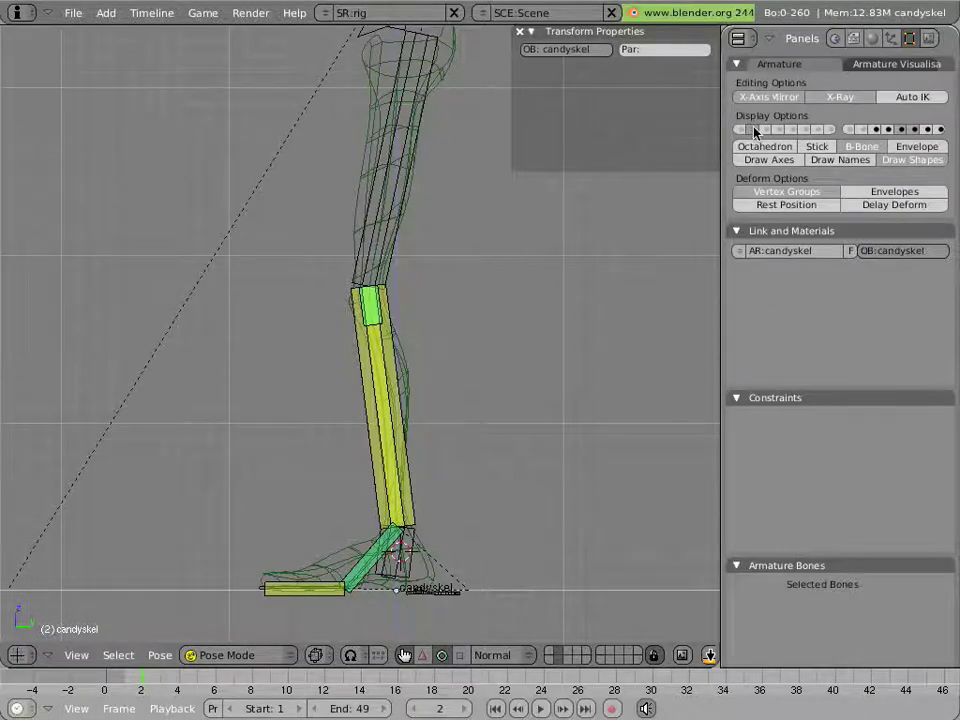
click(901, 130)
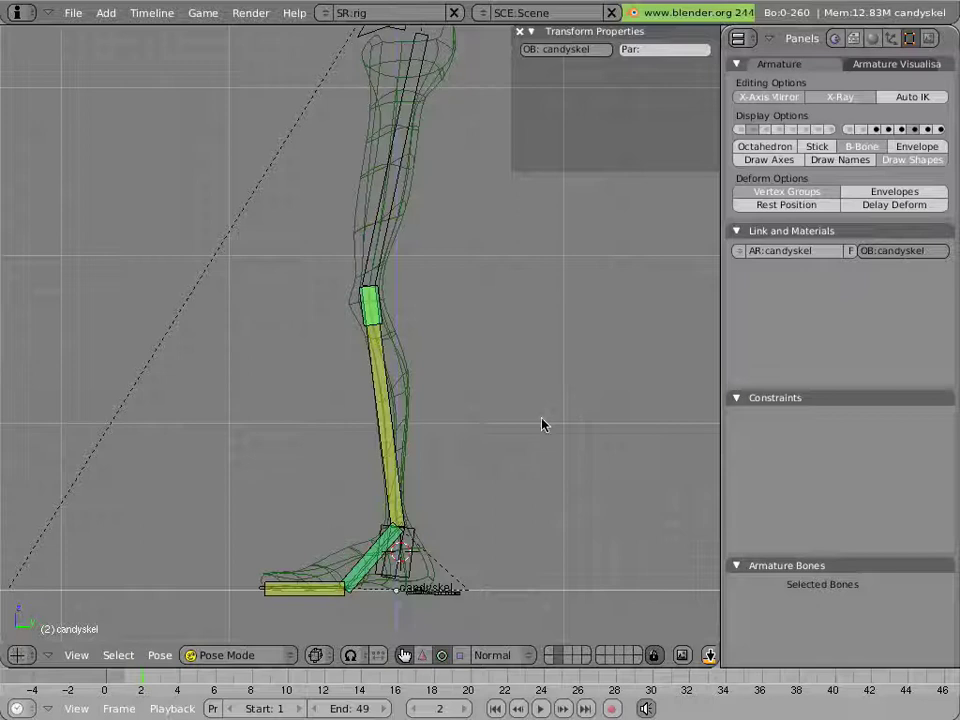
scroll(439, 396, down, 3)
scroll(397, 428, up, 1)
scroll(397, 428, up, 2)
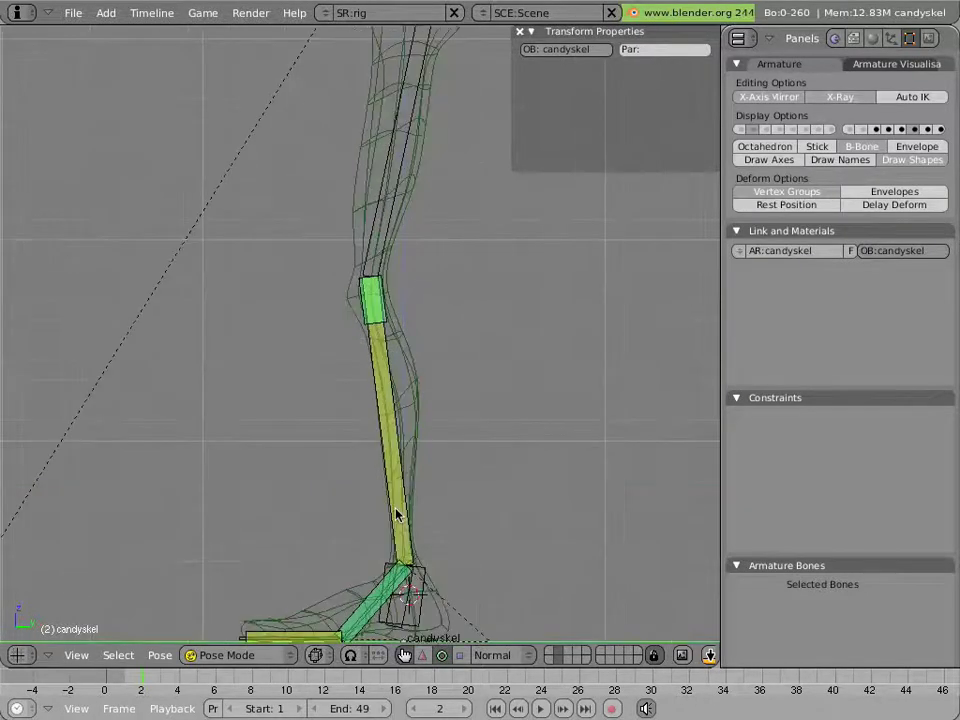
Solid-shade the leg, rotate foot.L to RotZ 157.887, and hide the leg bone layer.
shift+middle_drag(396, 514, 381, 411)
right_click(422, 538)
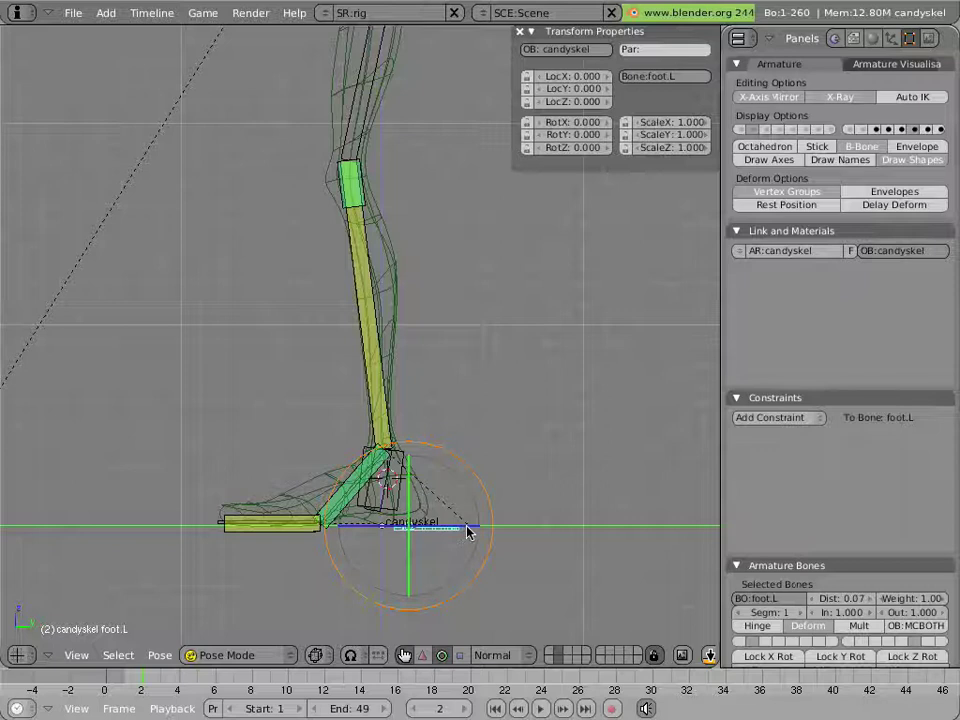
key(z)
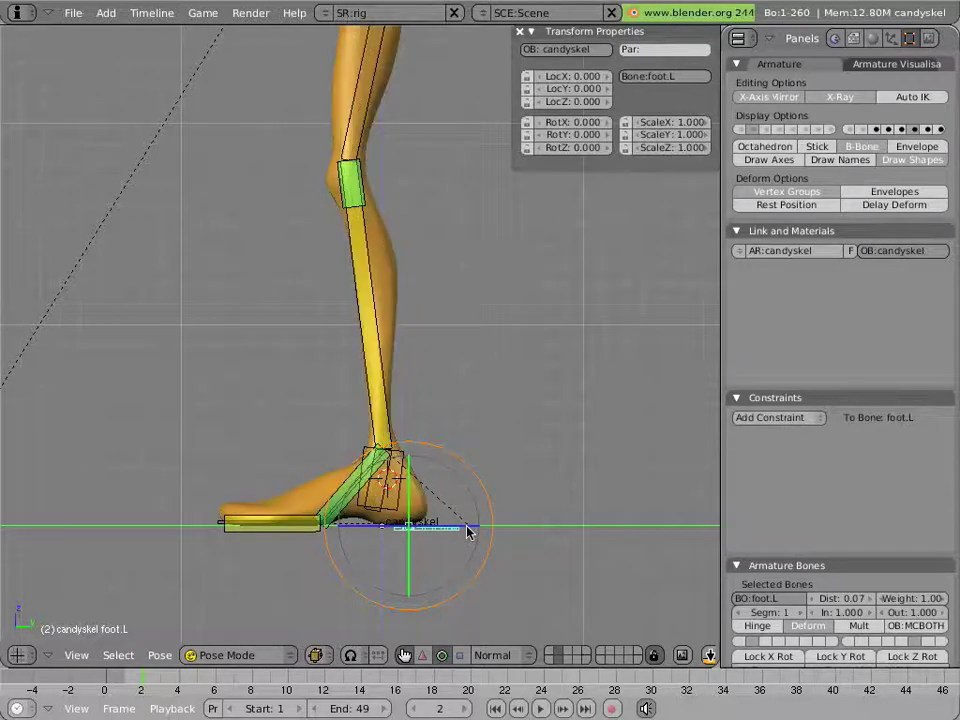
key(r)
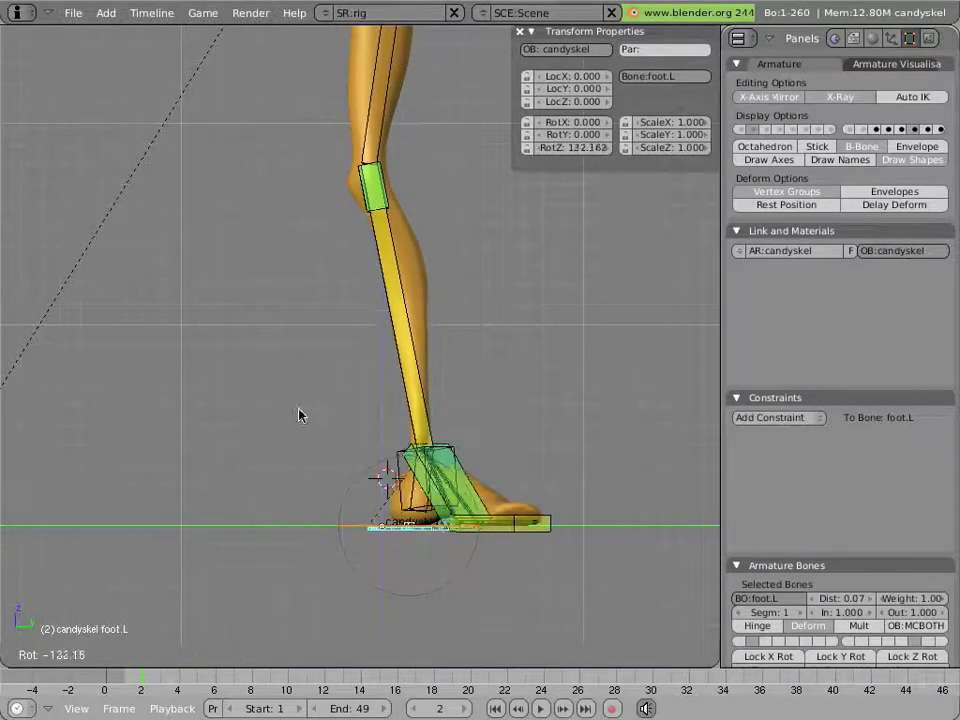
click(311, 484)
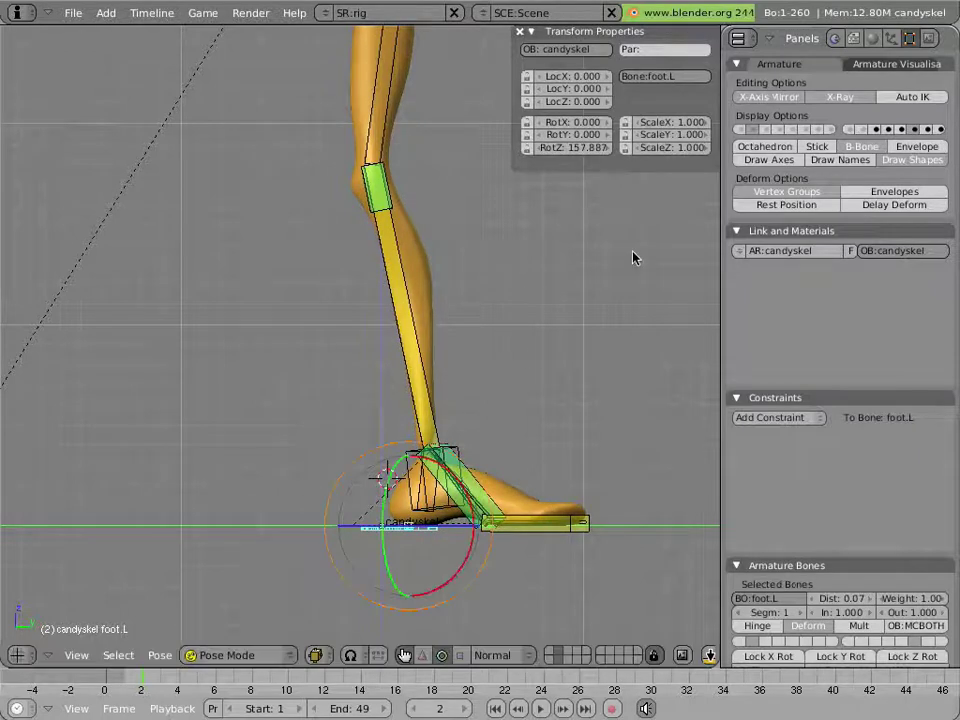
click(755, 130)
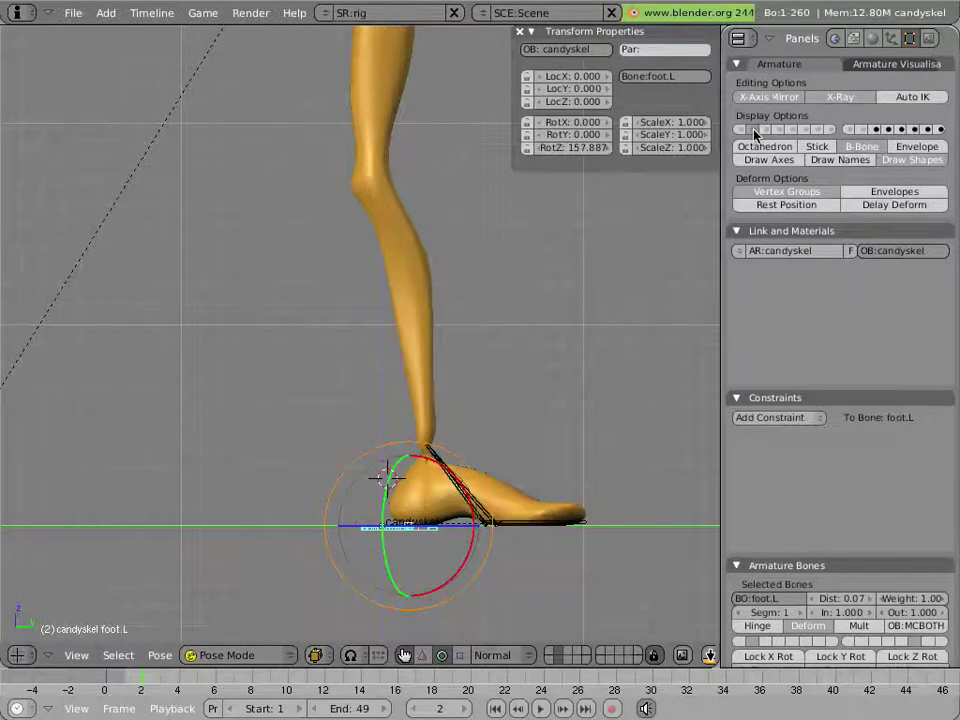
scroll(403, 553, up, 5)
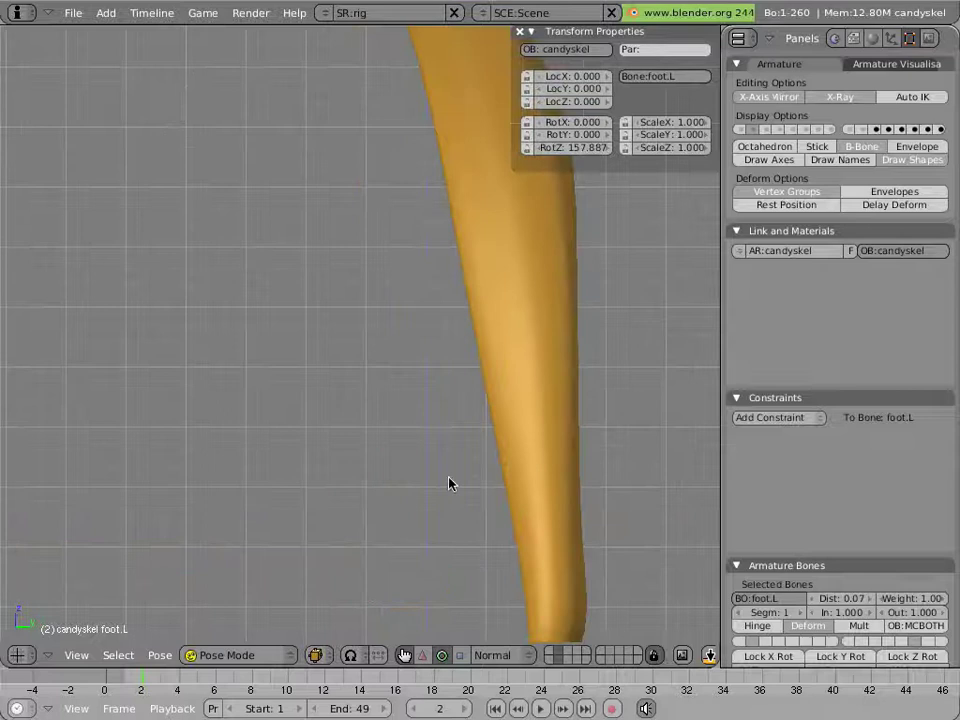
shift+middle_drag(448, 484, 320, 200)
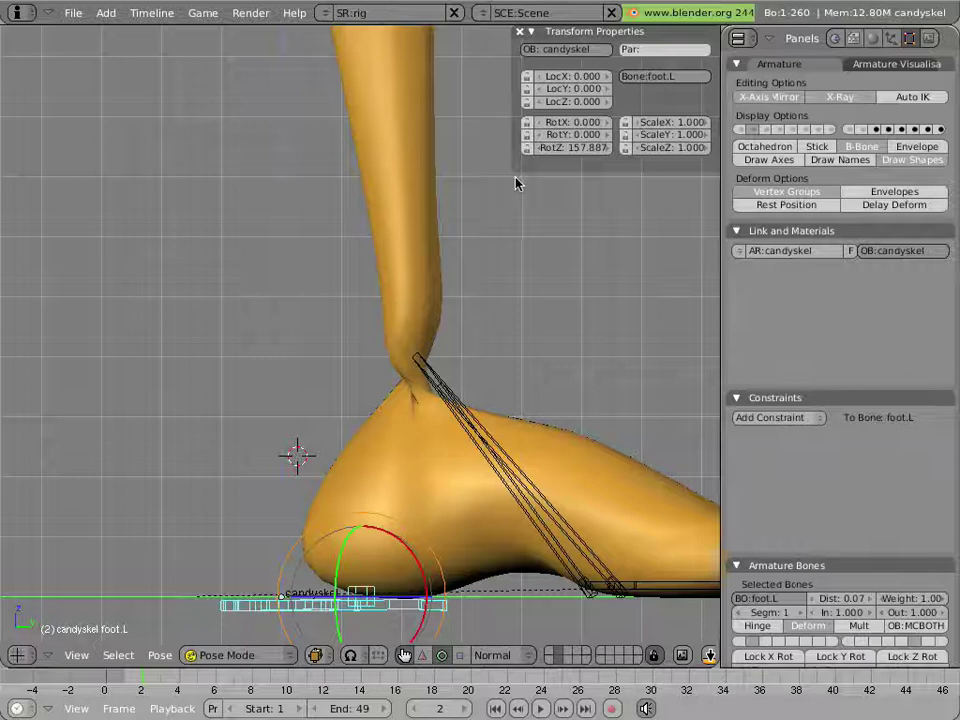
Show the extra bone layer again and select calf.L, framing the whole leg to view its IK Solver.
shift+click(913, 130)
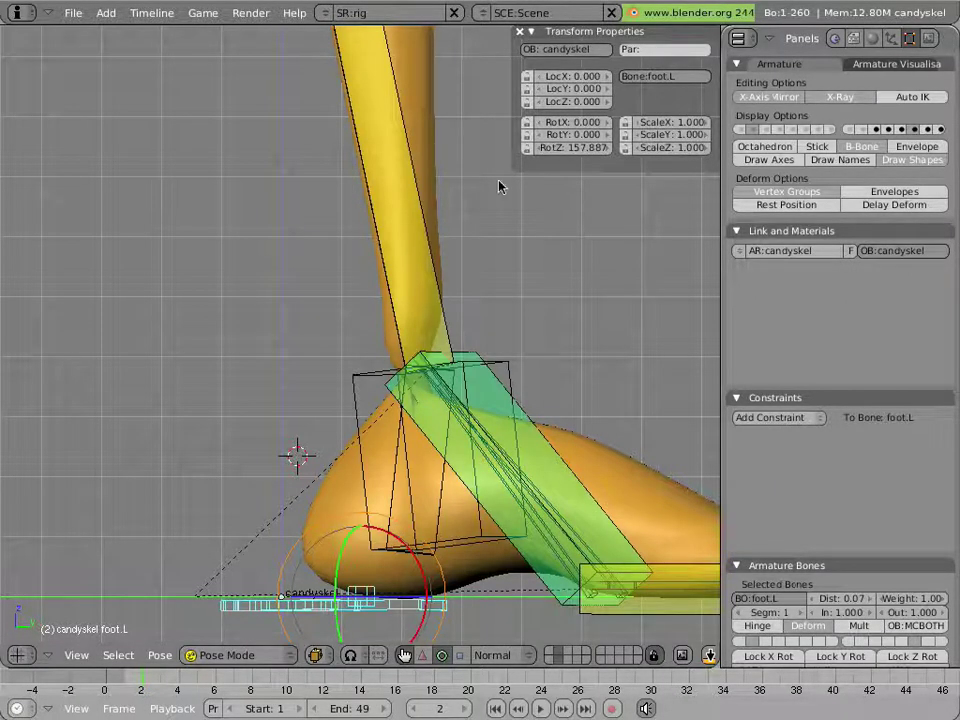
right_click(403, 183)
scroll(406, 182, down, 3)
scroll(406, 182, down, 2)
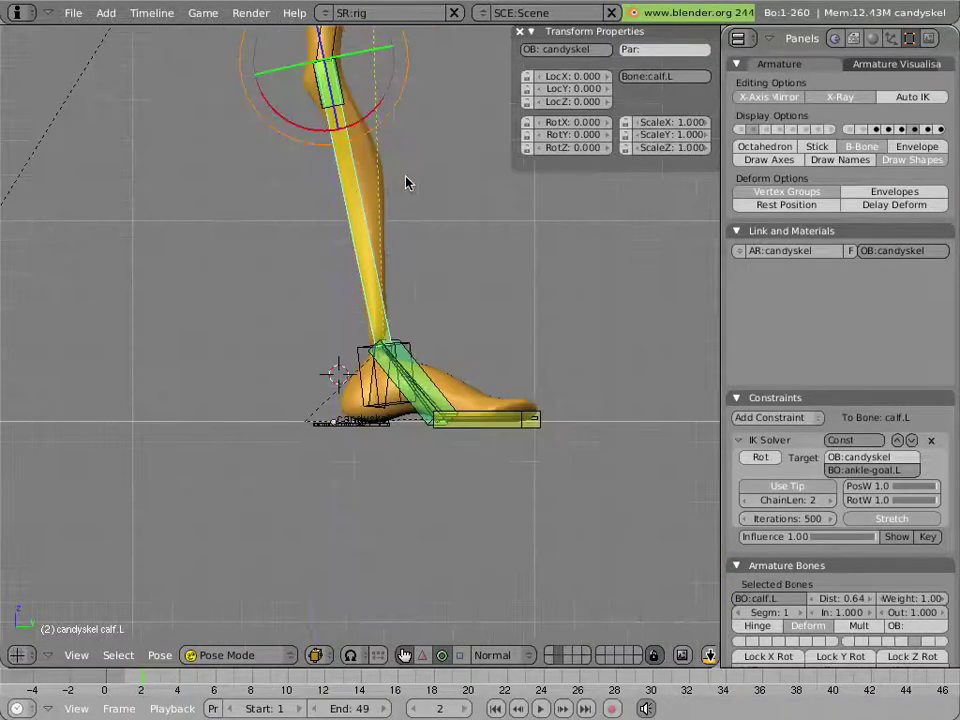
scroll(406, 182, up, 5)
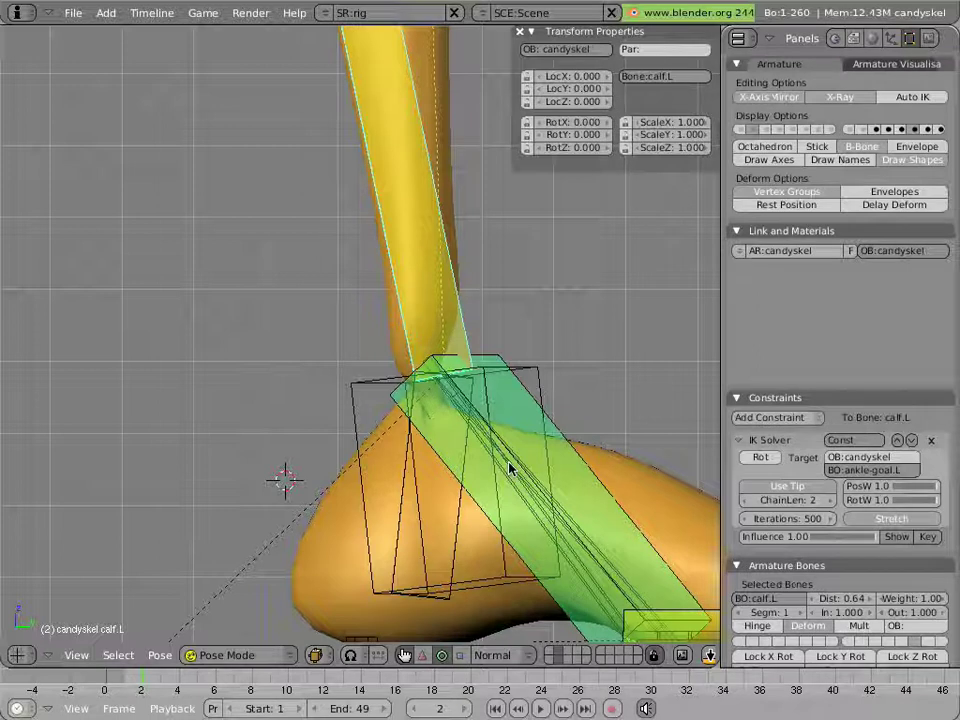
scroll(510, 330, down, 4)
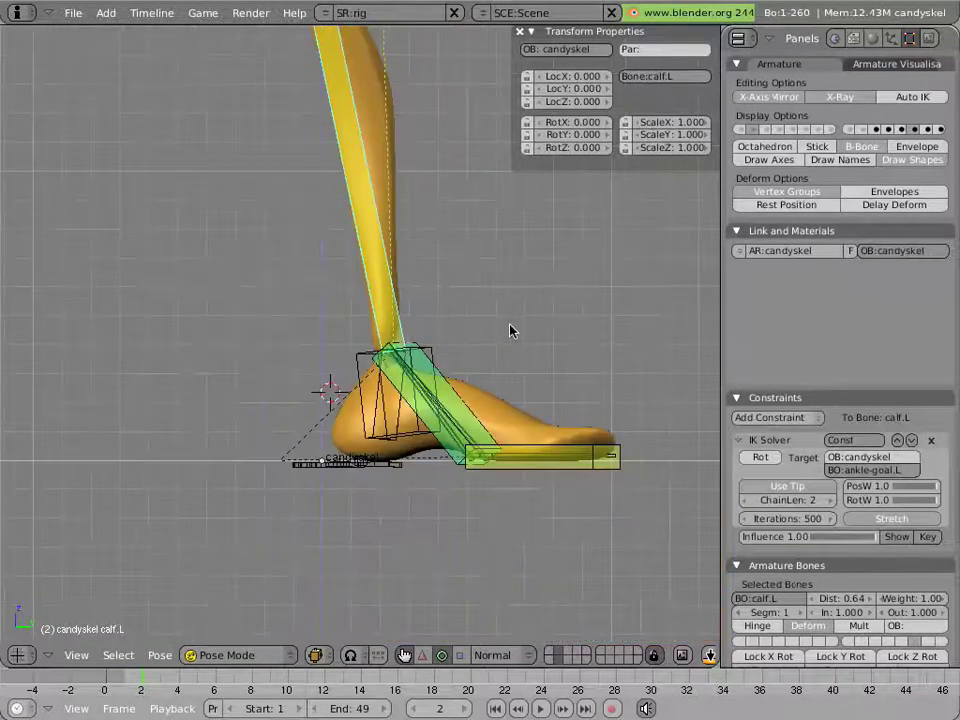
shift+middle_drag(473, 278, 469, 356)
scroll(797, 568, down, 4)
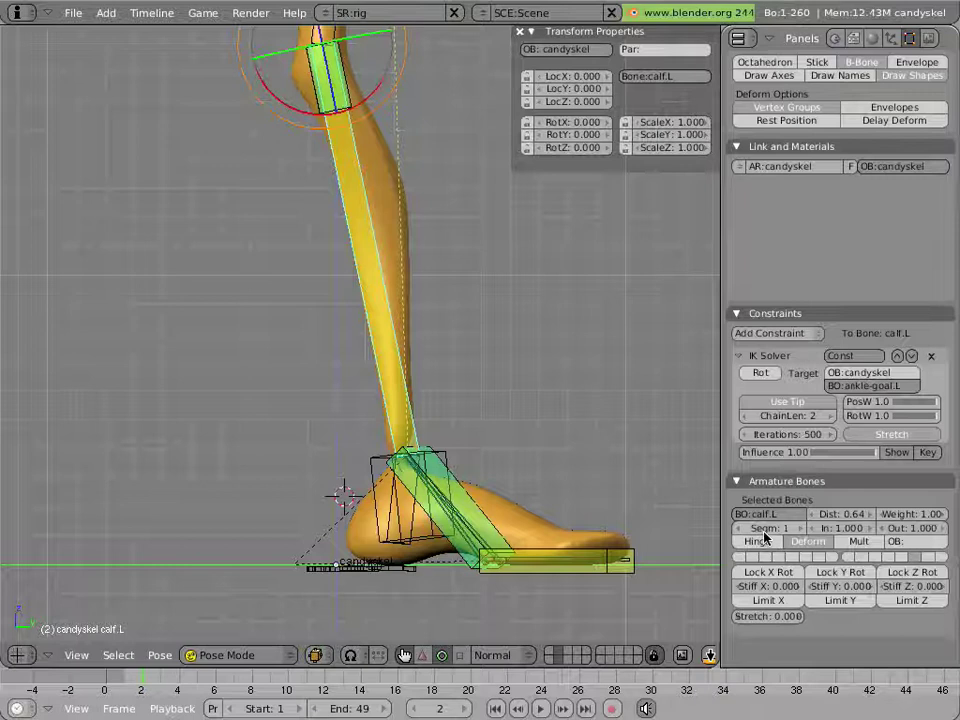
Raise calf.L's B-bone Segm value step by step from 1 to 7.
click(777, 533)
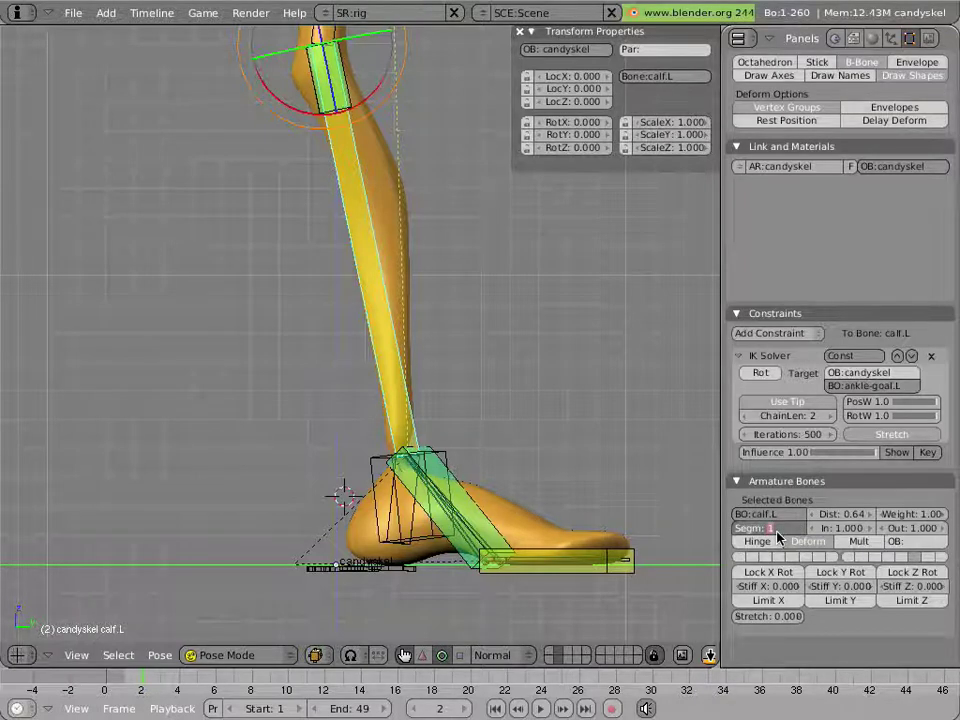
key(Return)
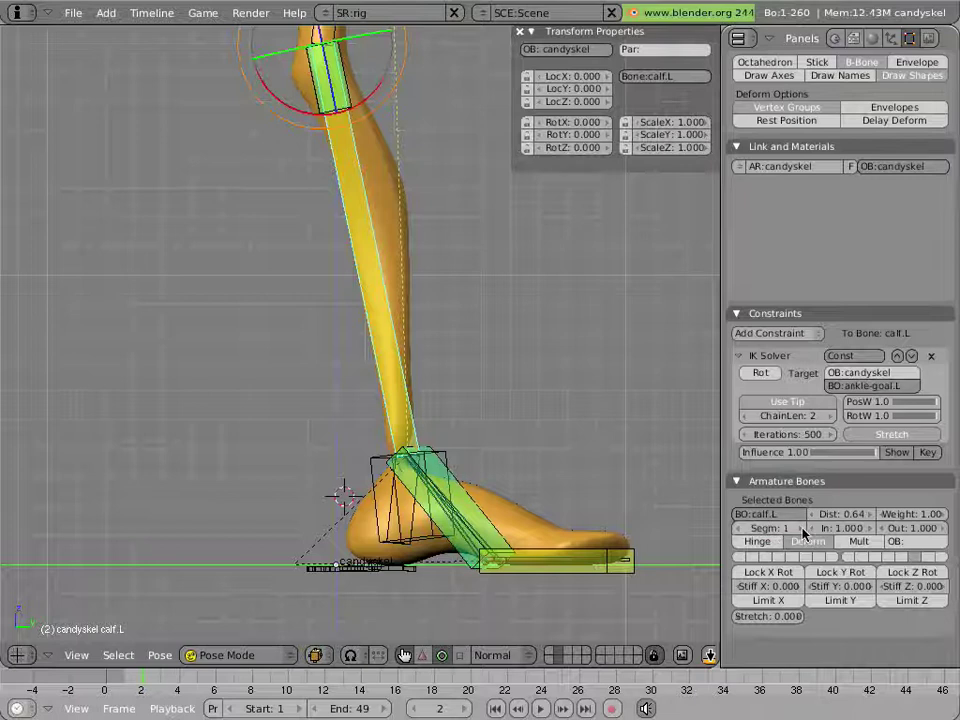
click(804, 528)
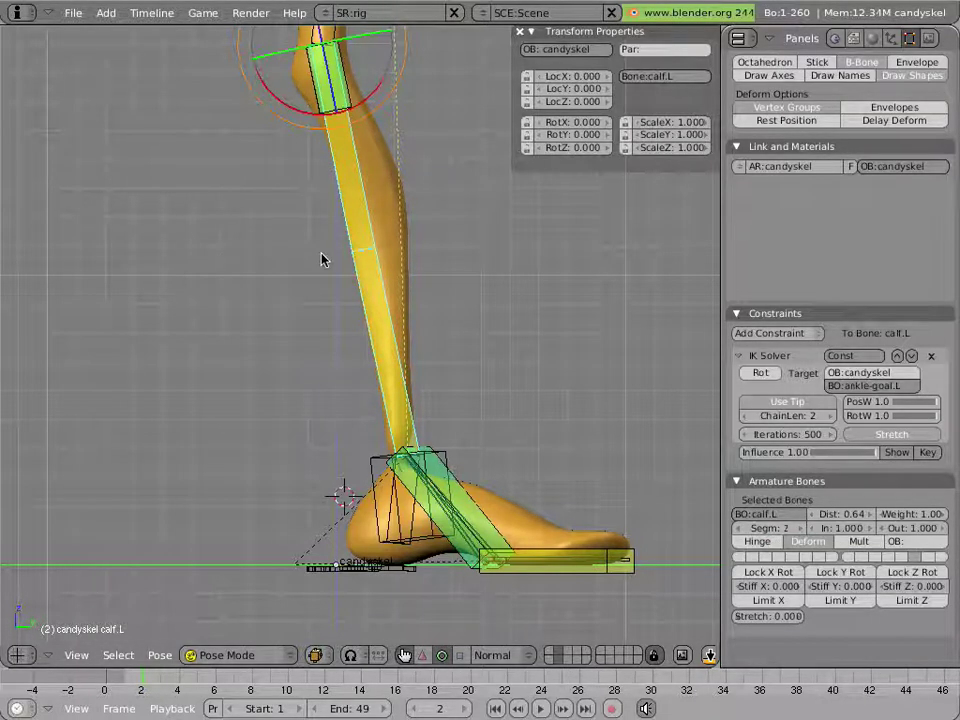
click(797, 530)
click(797, 530)
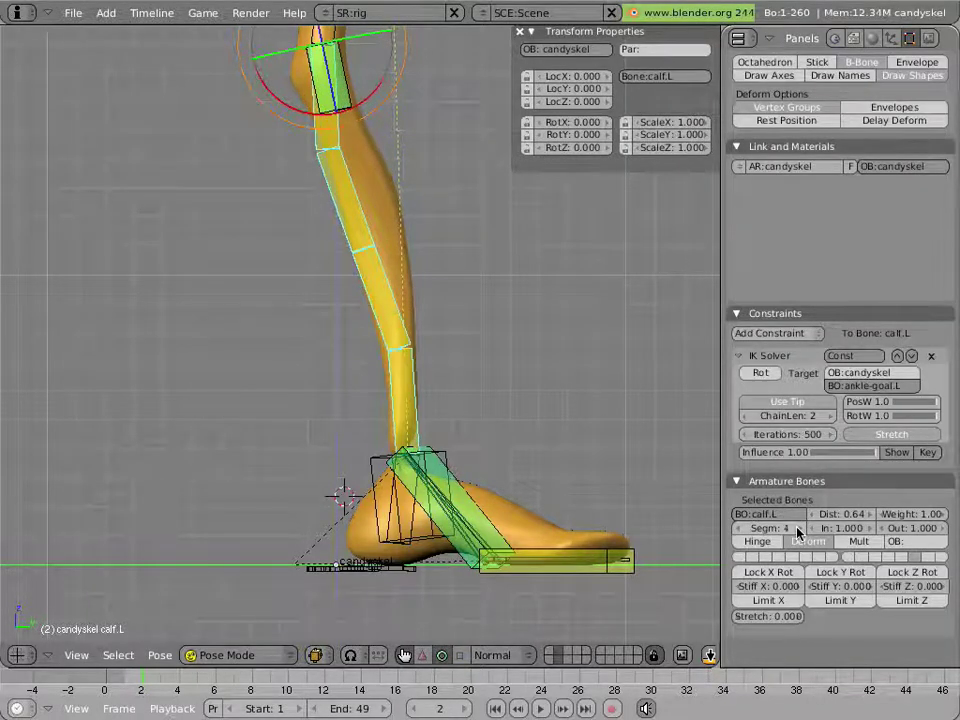
click(797, 530)
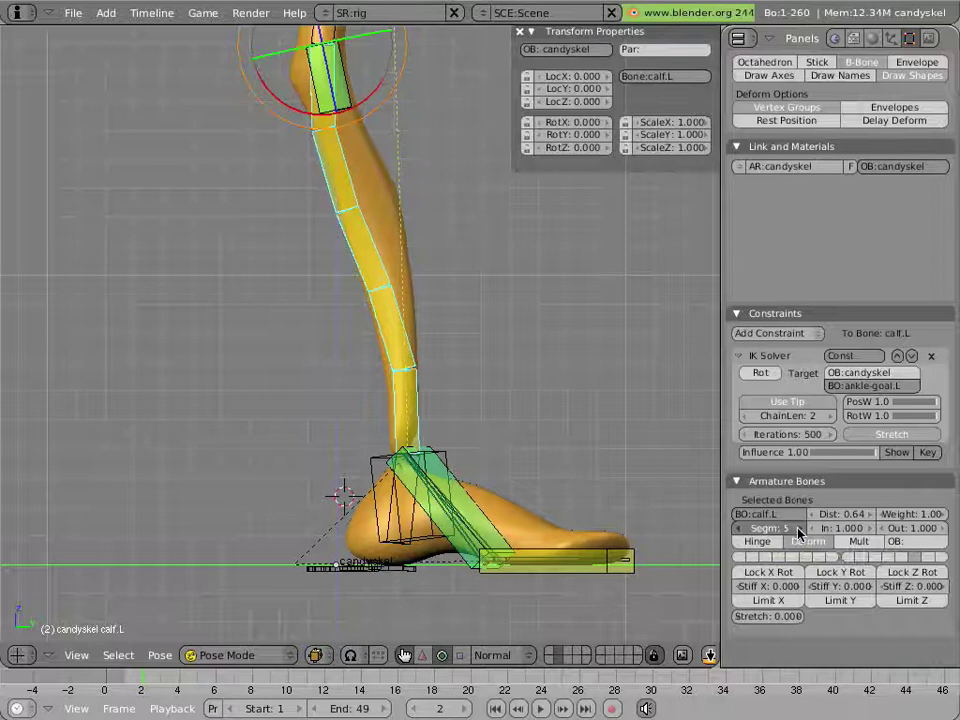
click(797, 530)
click(797, 530)
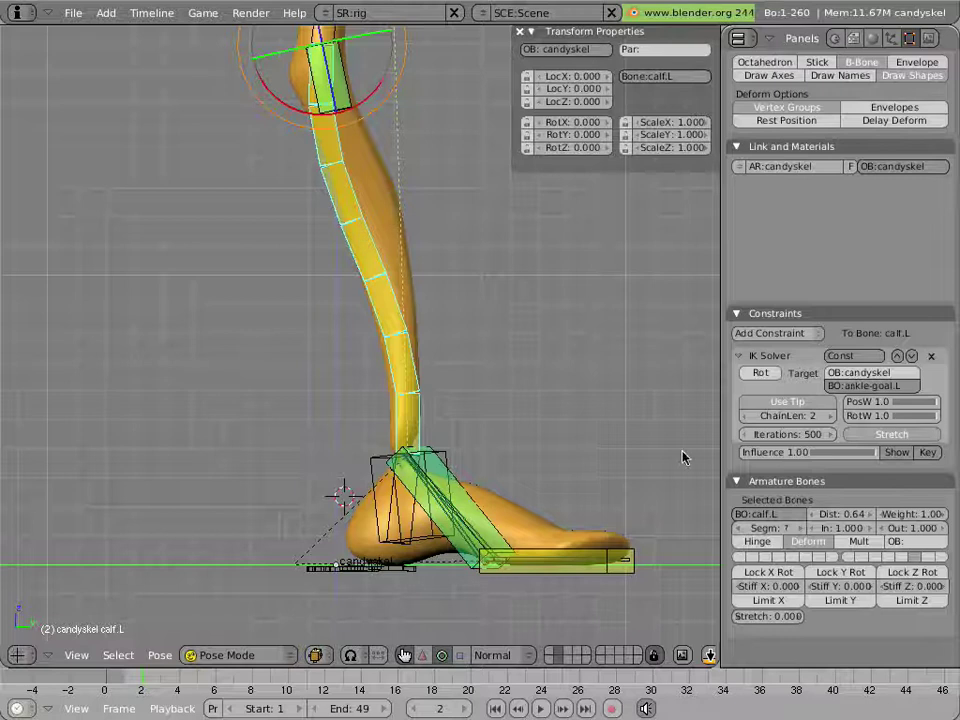
click(843, 528)
text(0)
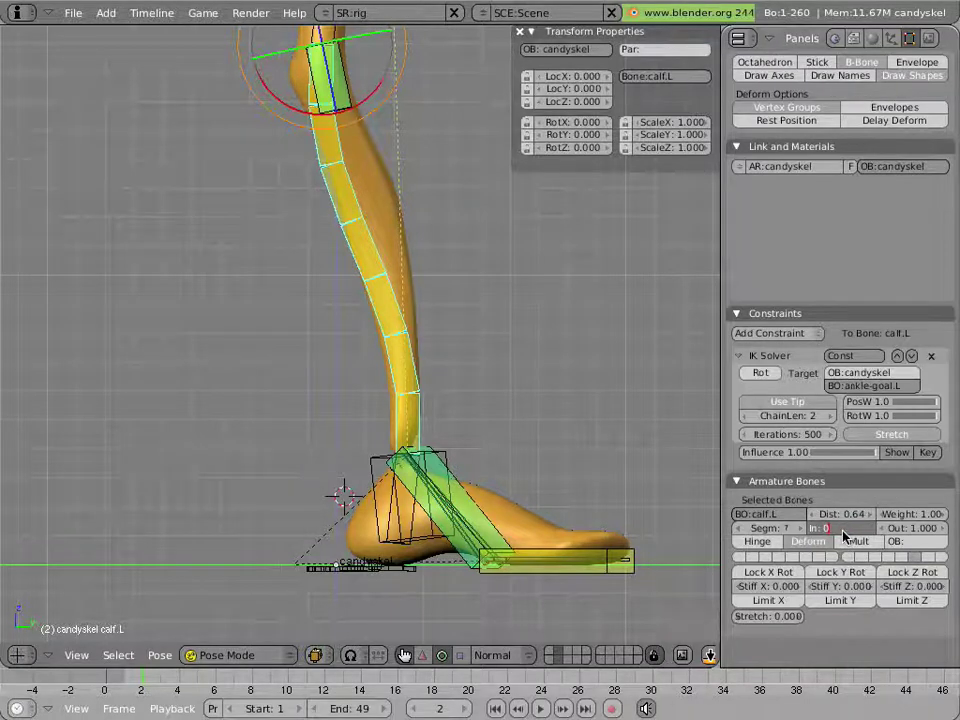
key(Return)
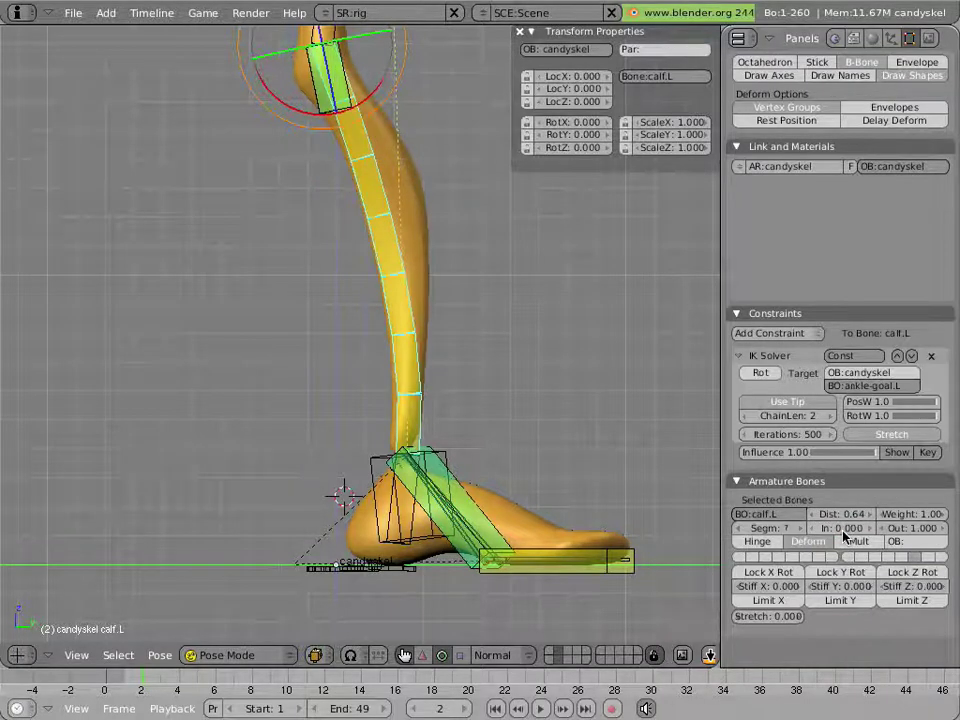
click(920, 528)
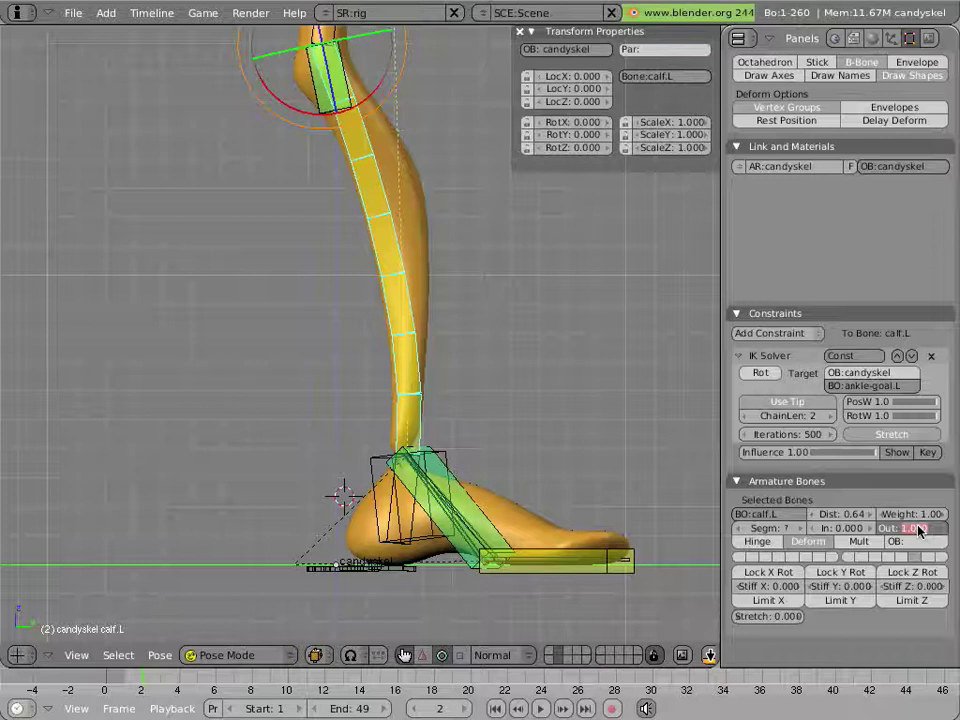
text(0)
key(Return)
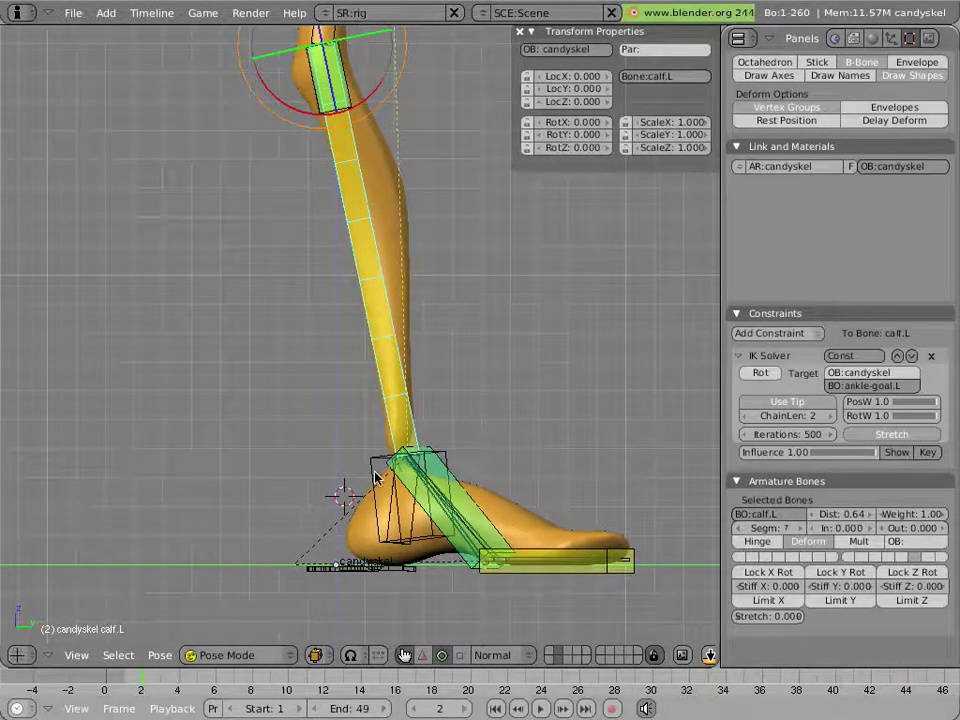
scroll(372, 469, up, 3)
shift+middle_drag(372, 469, 347, 223)
scroll(400, 215, up, 4)
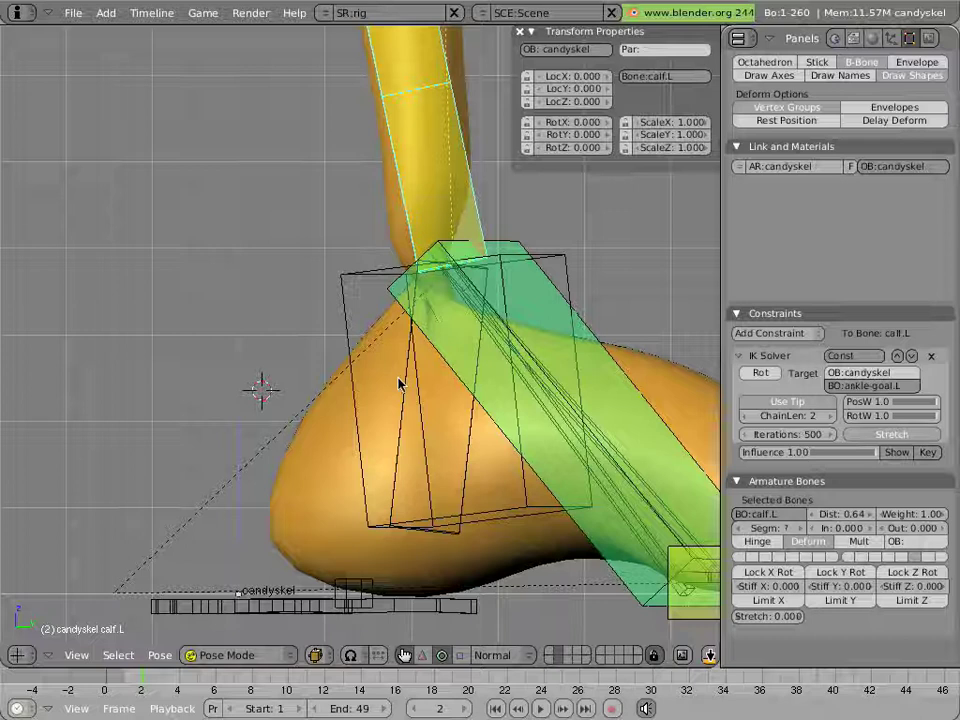
Select the calf-rot.L twist bone near the ankle.
right_click(398, 413)
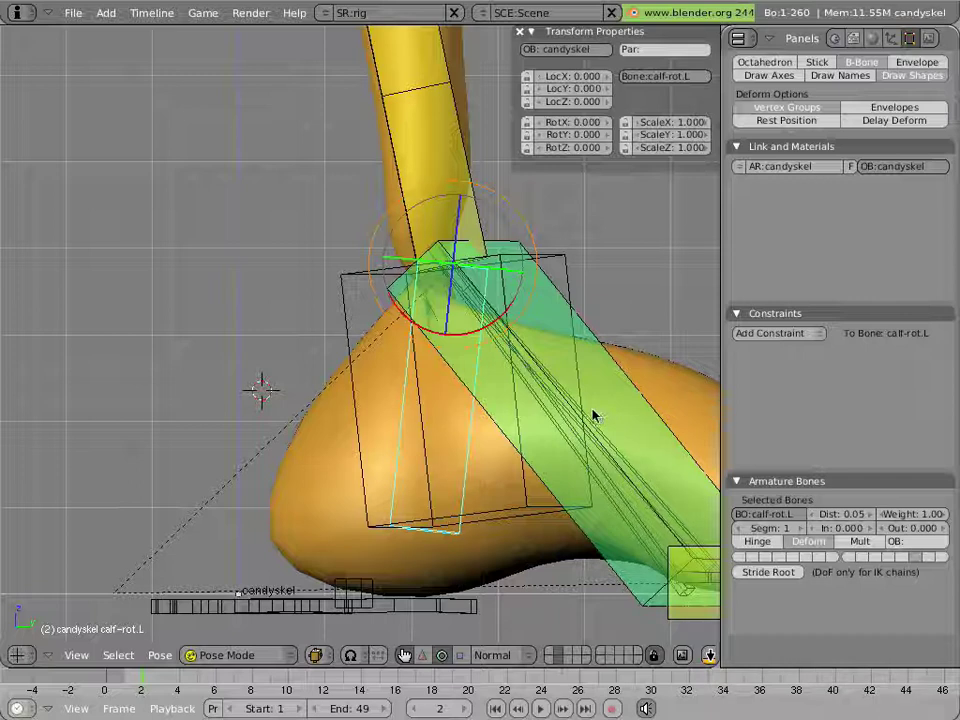
Switch the armature to Edit Mode and zoom to frame the foot and lower leg.
key(Tab)
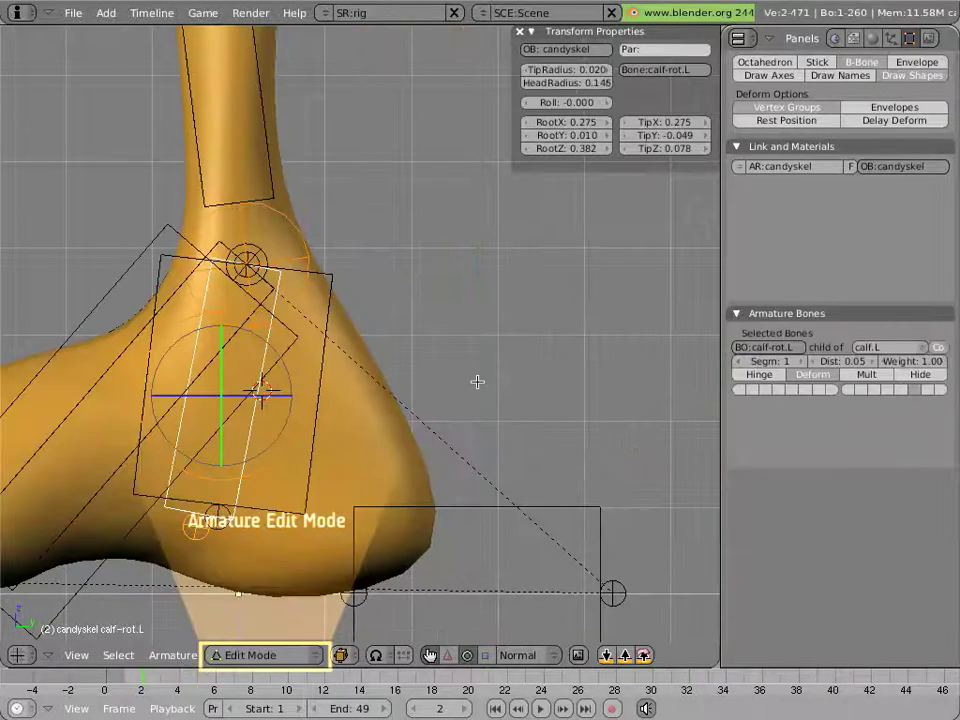
scroll(523, 400, up, 2)
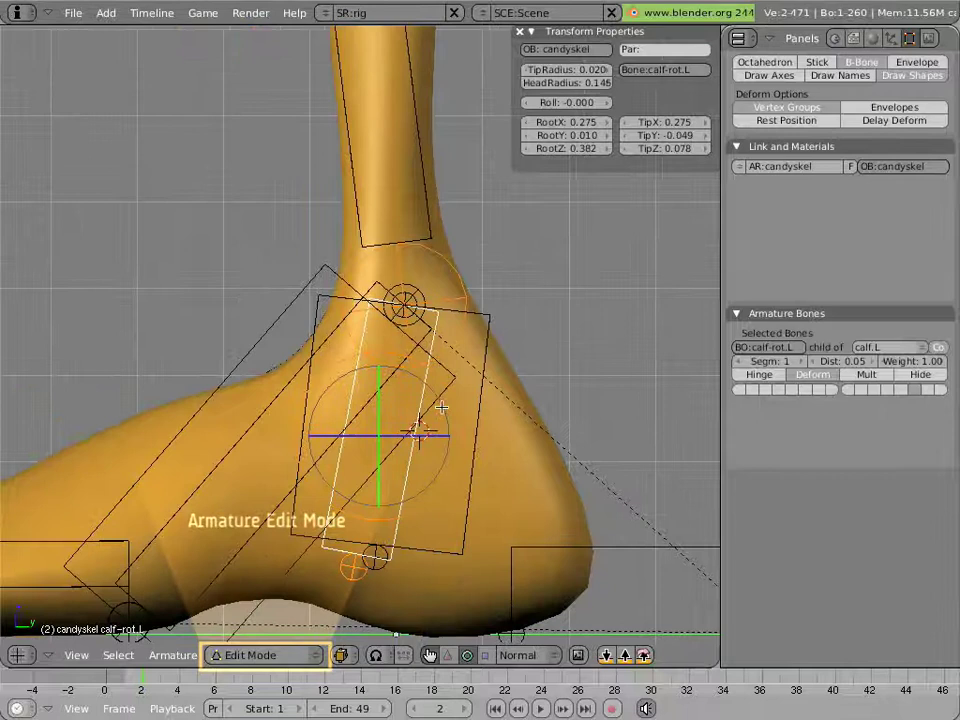
scroll(452, 428, down, 3)
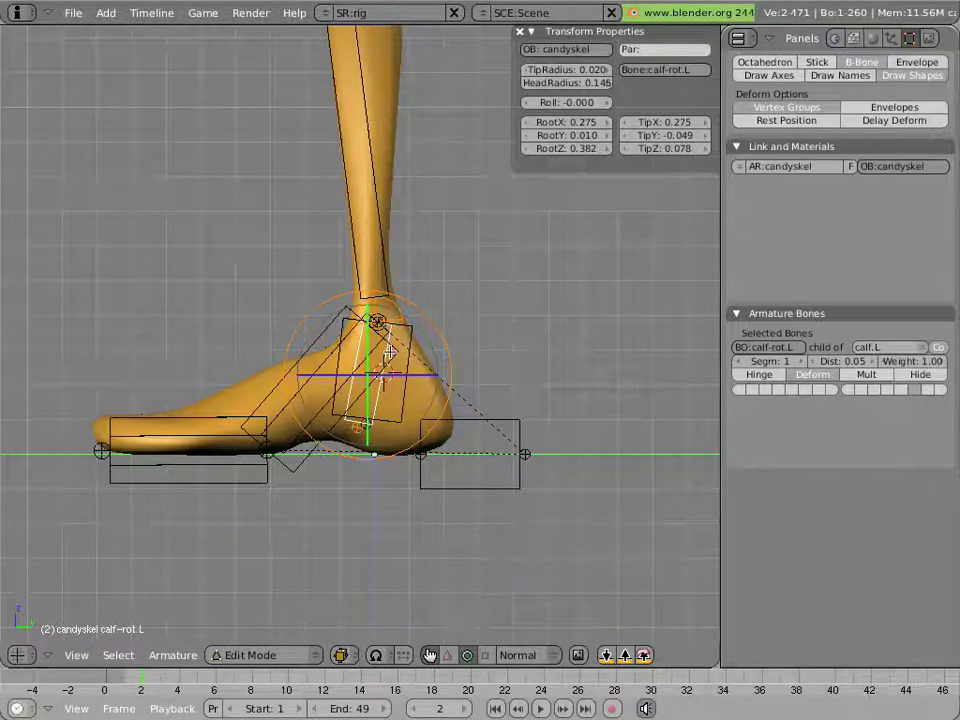
Clear the selection and snap the 3D cursor onto the knee joint.
shift+middle_drag(377, 182, 381, 321)
key(a)
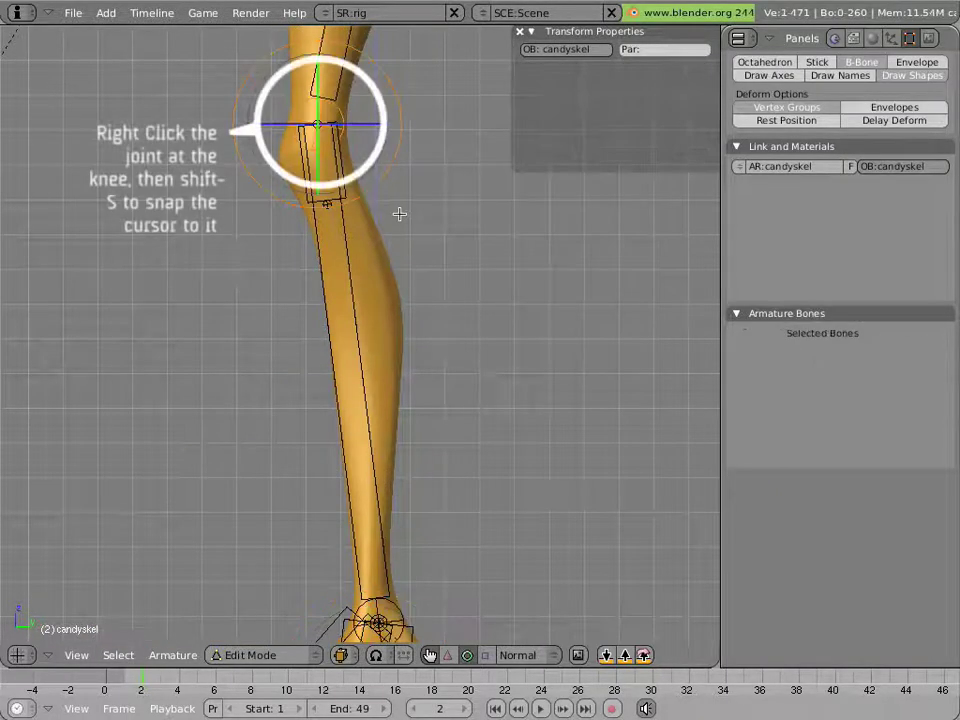
key(shift+s)
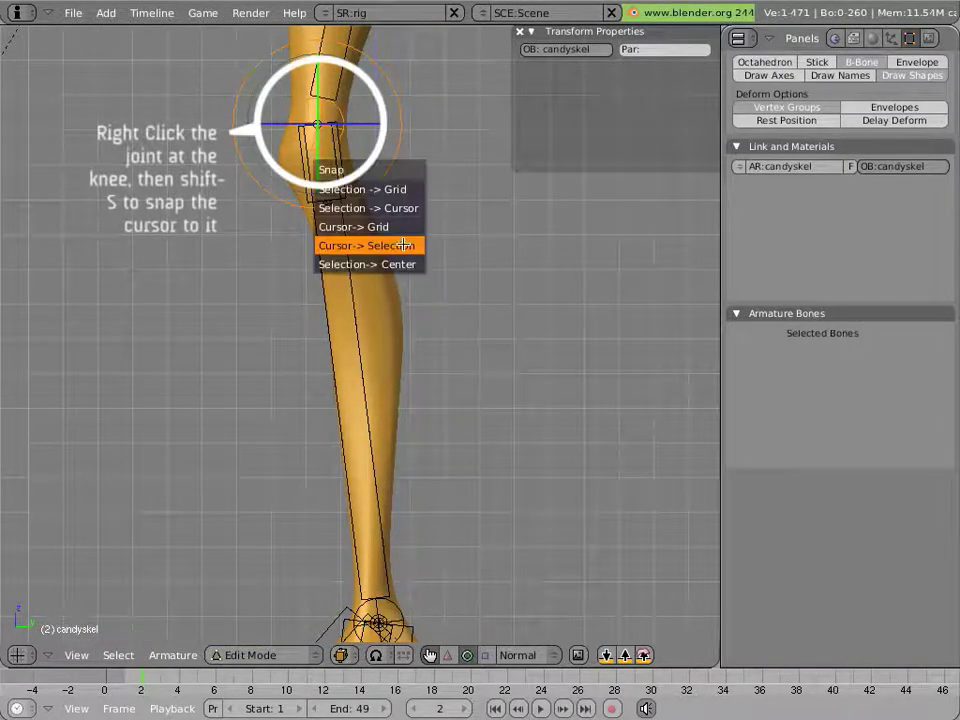
click(404, 245)
Select the ankle joint and hide the transform gizmo.
scroll(404, 248, down, 3)
shift+scroll(364, 214, down, 5)
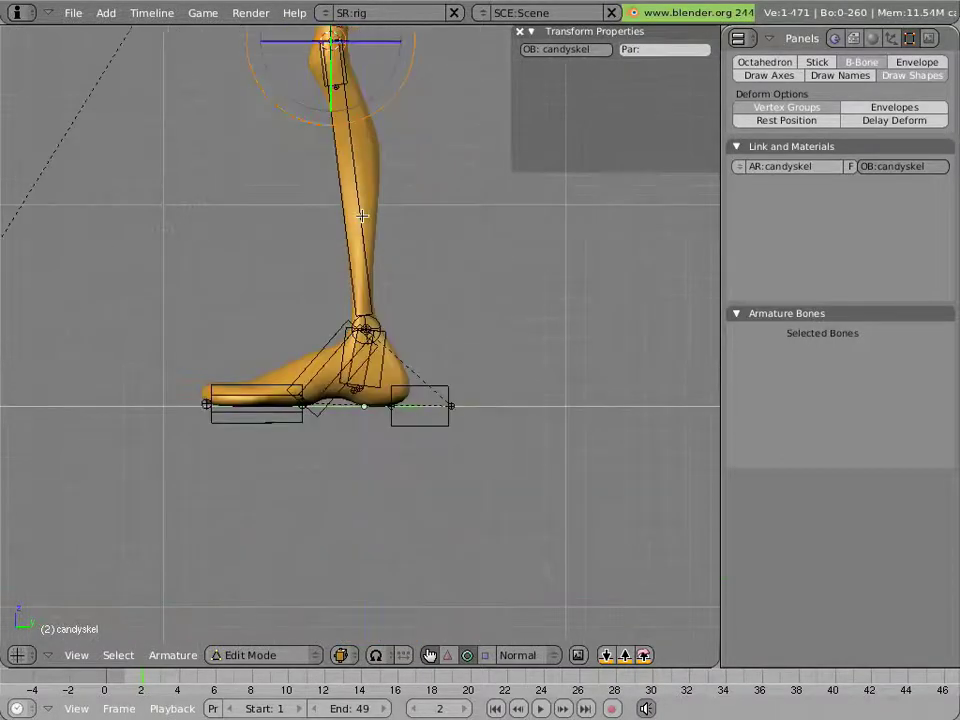
shift+scroll(362, 230, up, 1)
scroll(369, 321, up, 2)
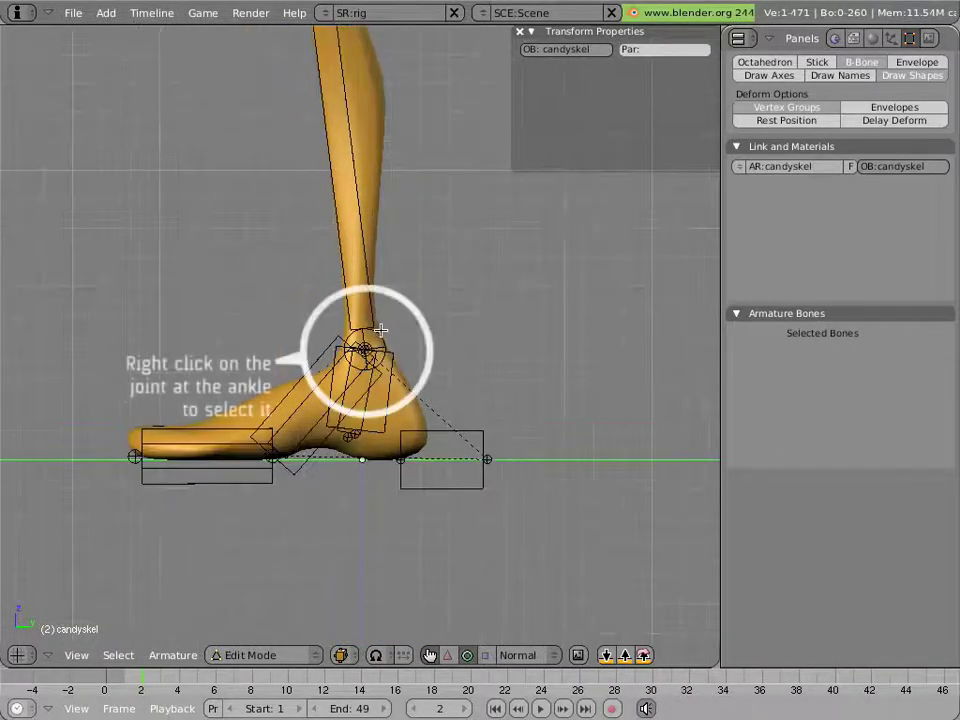
right_click(399, 326)
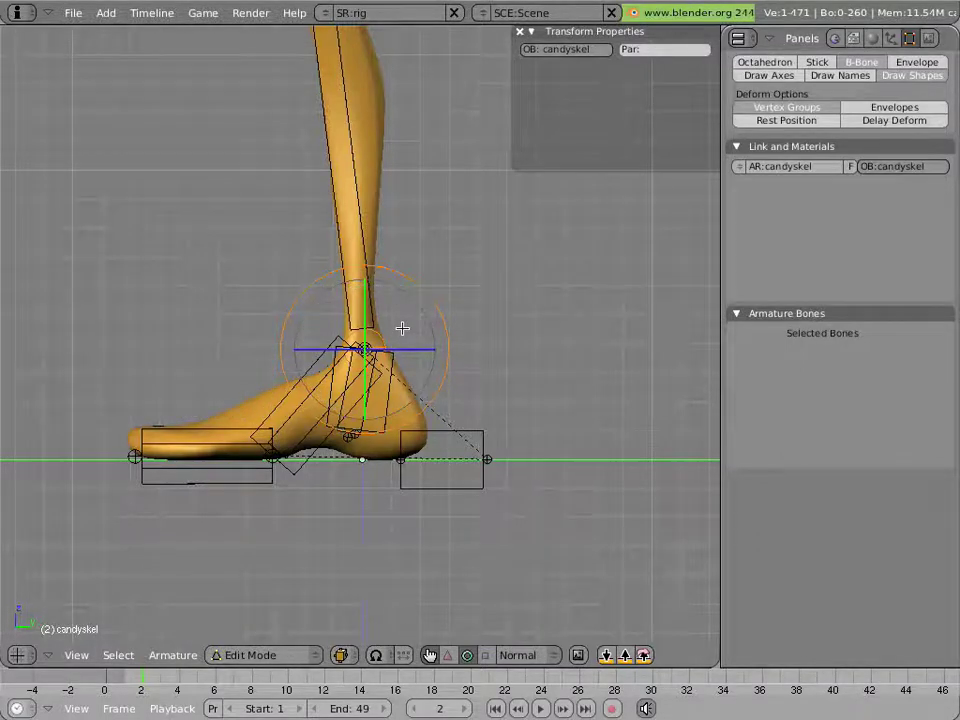
key(ctrl+space)
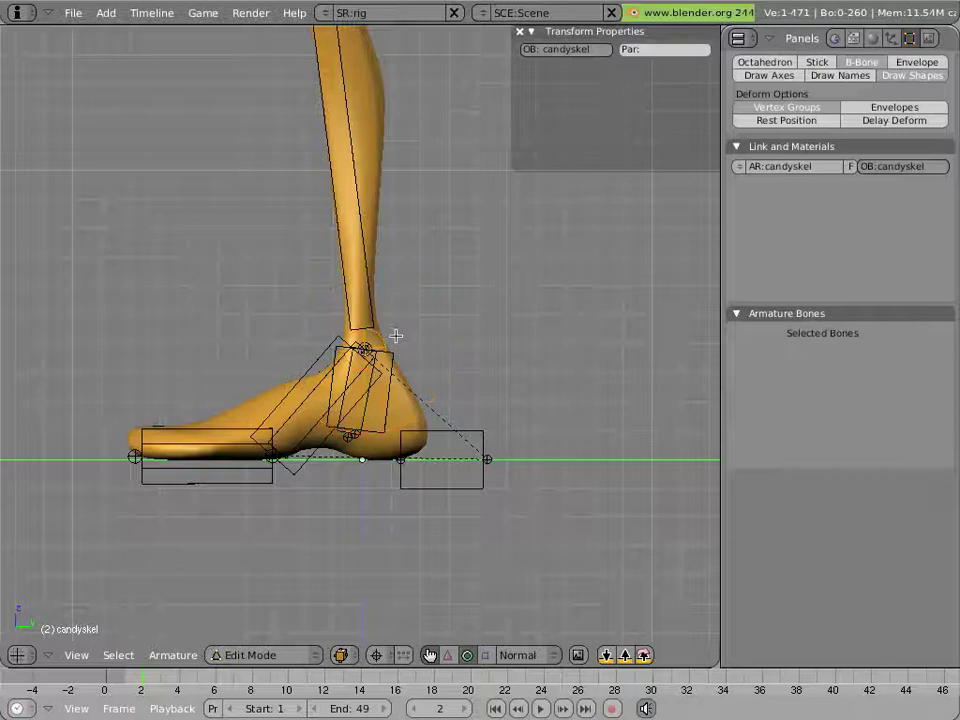
Set the pivot to 3D Cursor and scale the ankle joint from the knee to about 1.17.
click(378, 657)
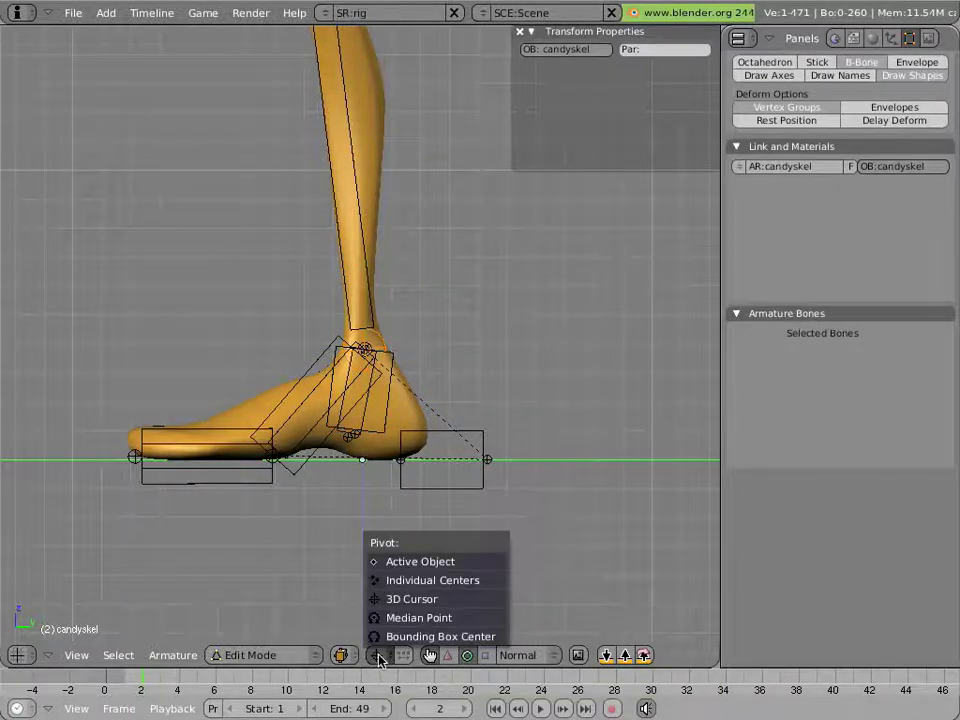
click(405, 599)
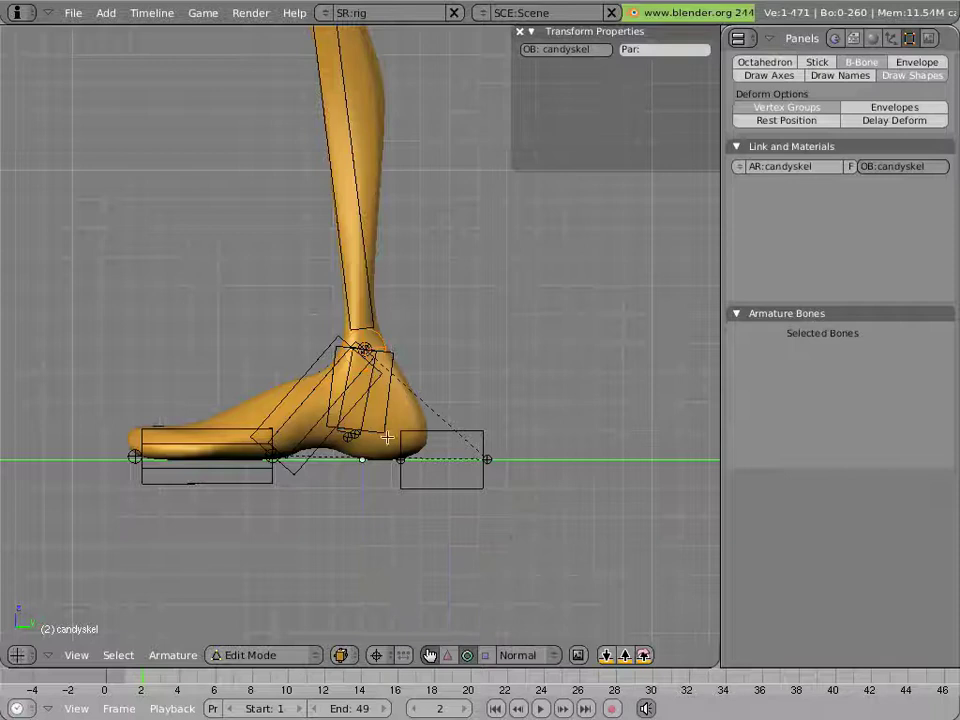
scroll(390, 309, down, 2)
scroll(390, 308, up, 1)
scroll(390, 308, down, 1)
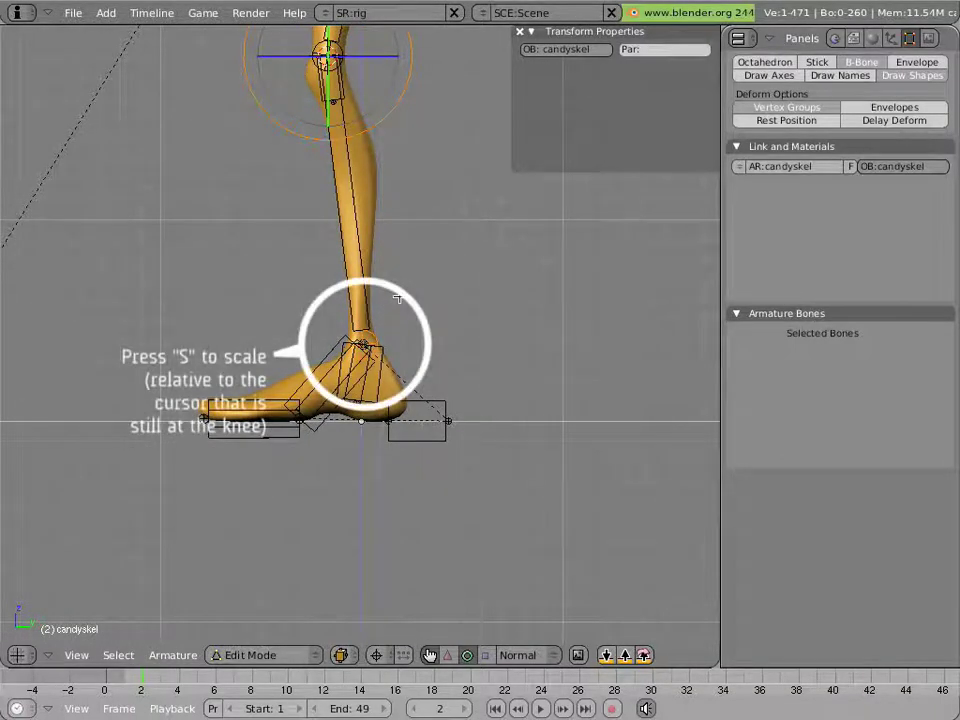
key(s)
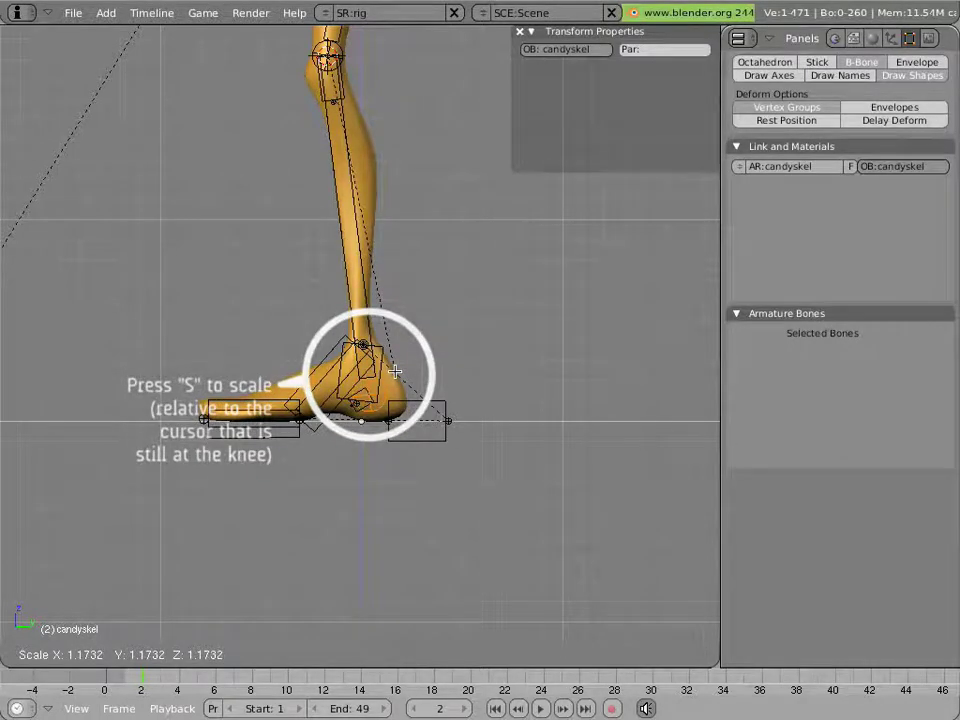
Confirm the scale, snap the 3D cursor to the scaled ankle position, then undo the scale.
click(395, 372)
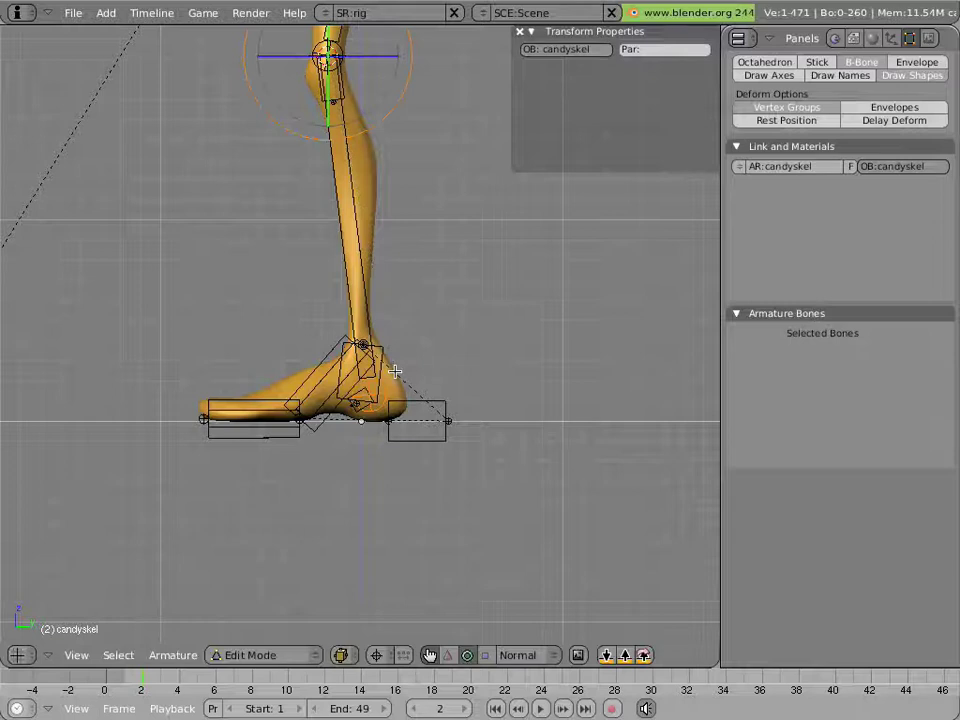
key(shift+s)
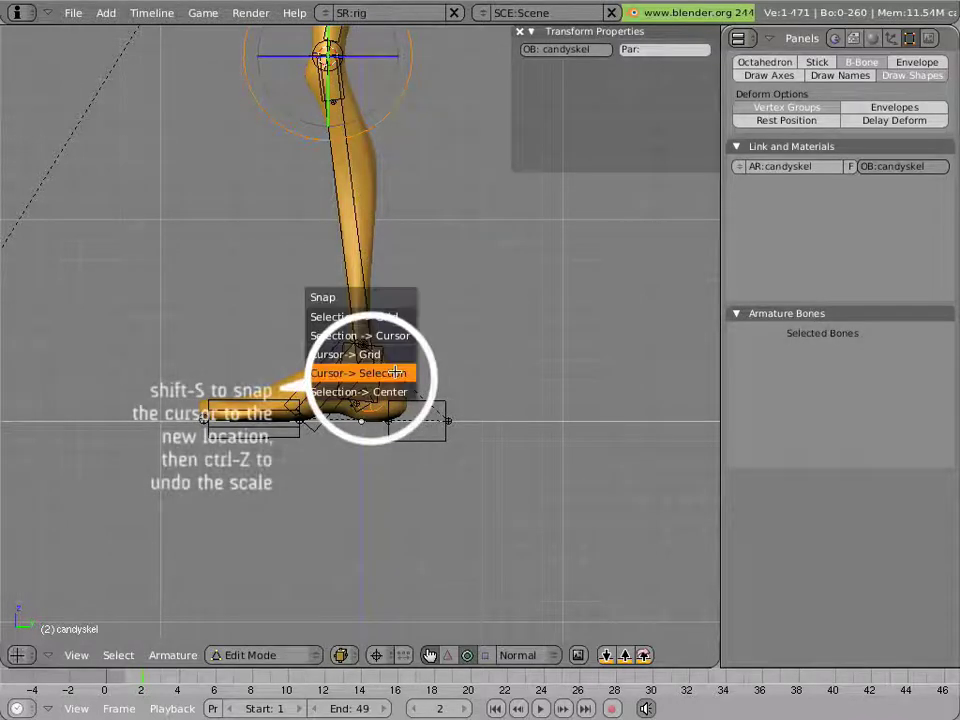
click(395, 372)
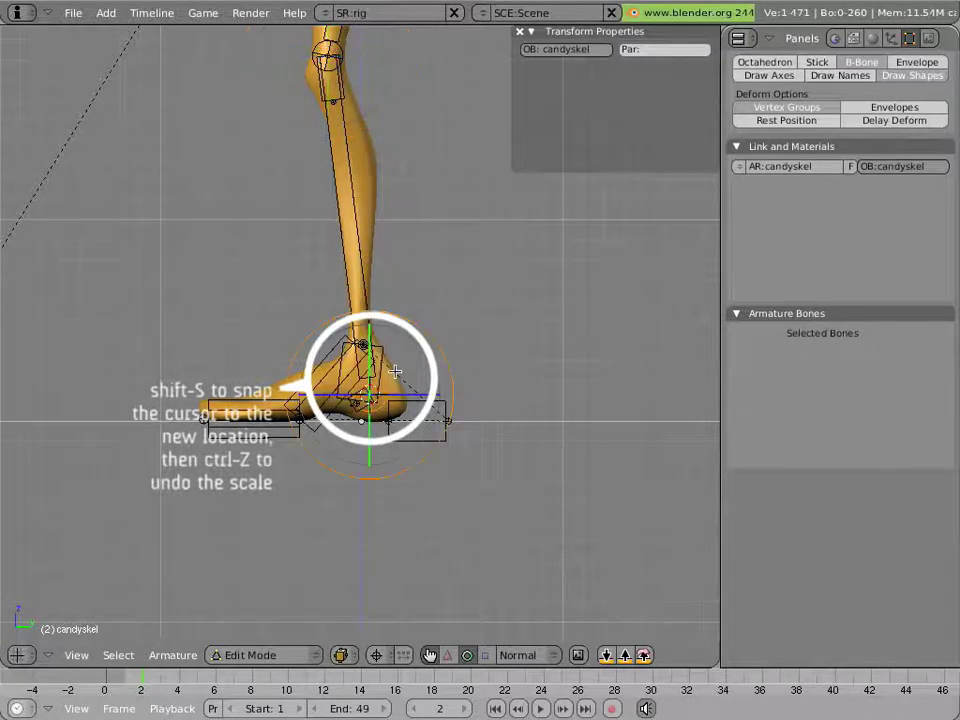
key(ctrl+z)
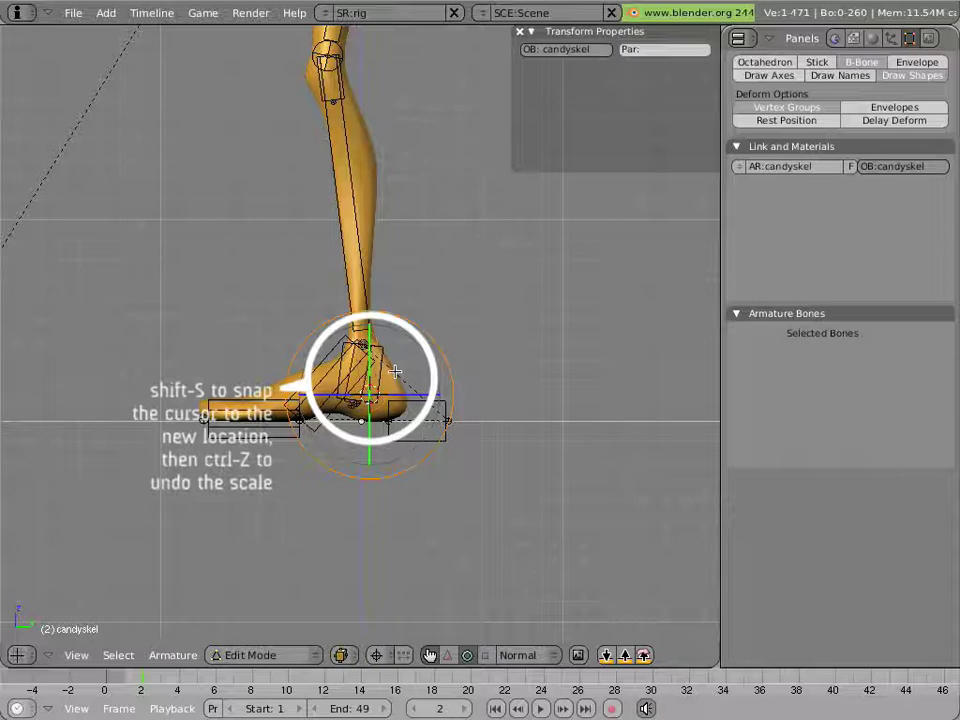
scroll(395, 372, up, 6)
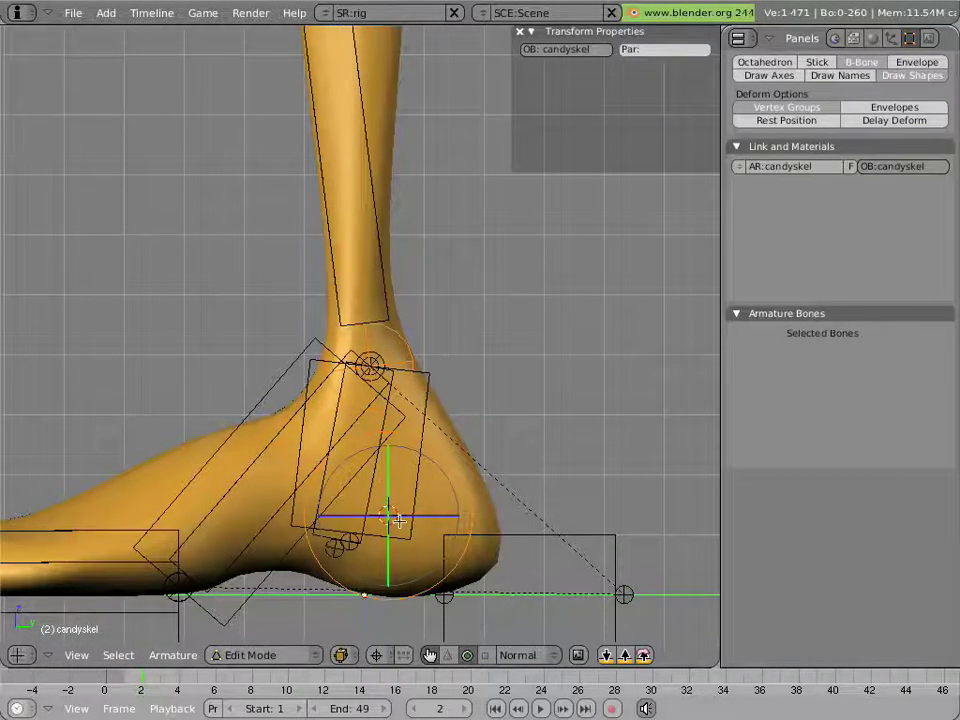
Snap both loose heel joints onto the 3D cursor and return to Pose Mode.
right_click(352, 546)
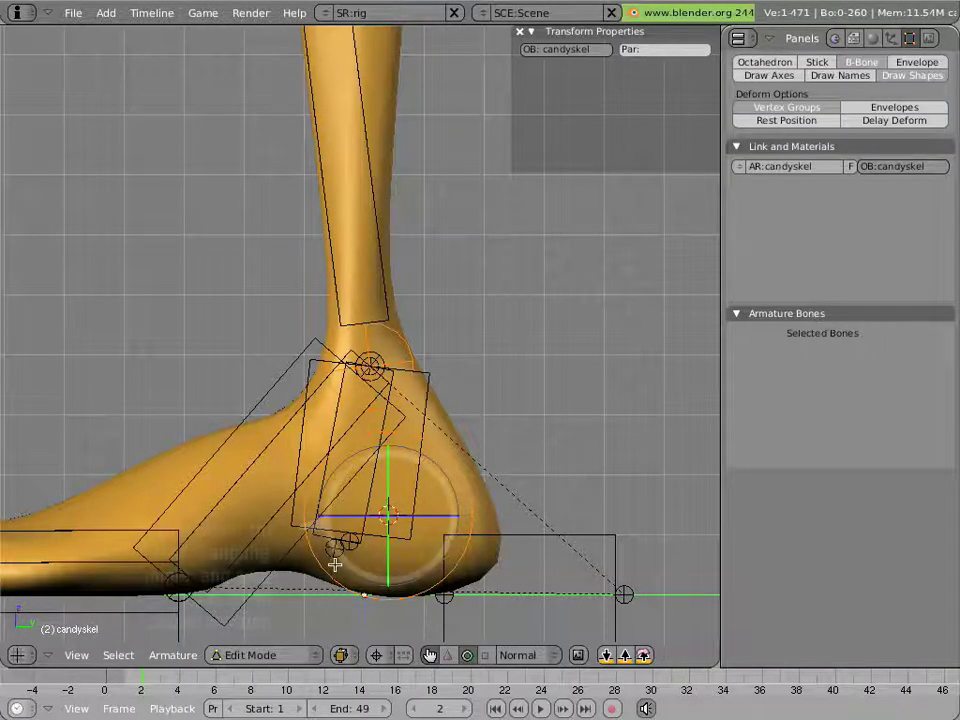
shift+right_click(369, 565)
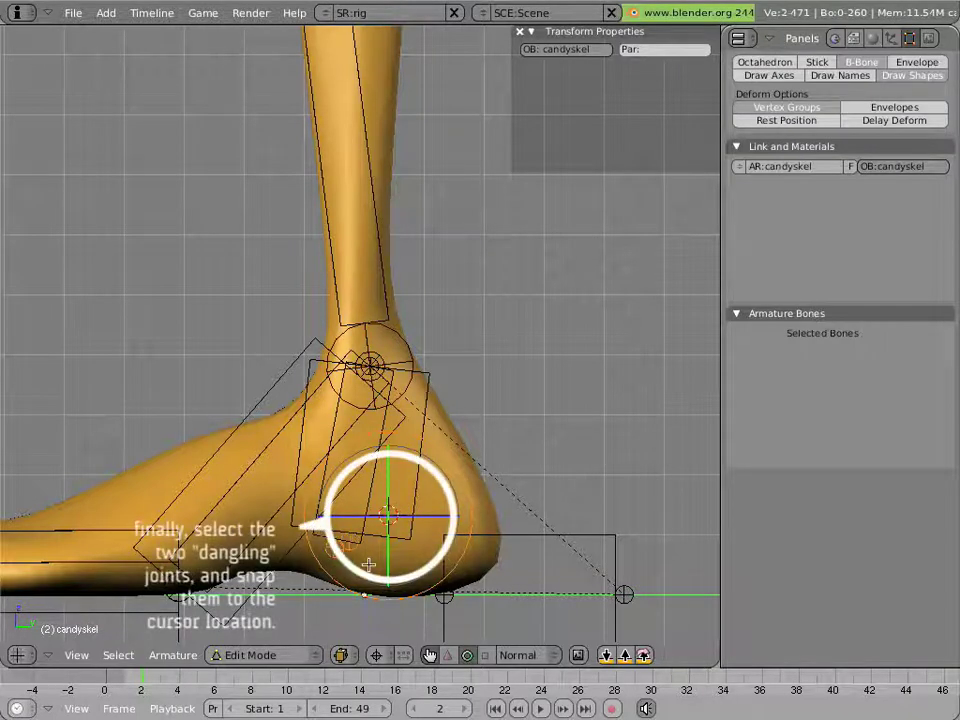
key(shift+s)
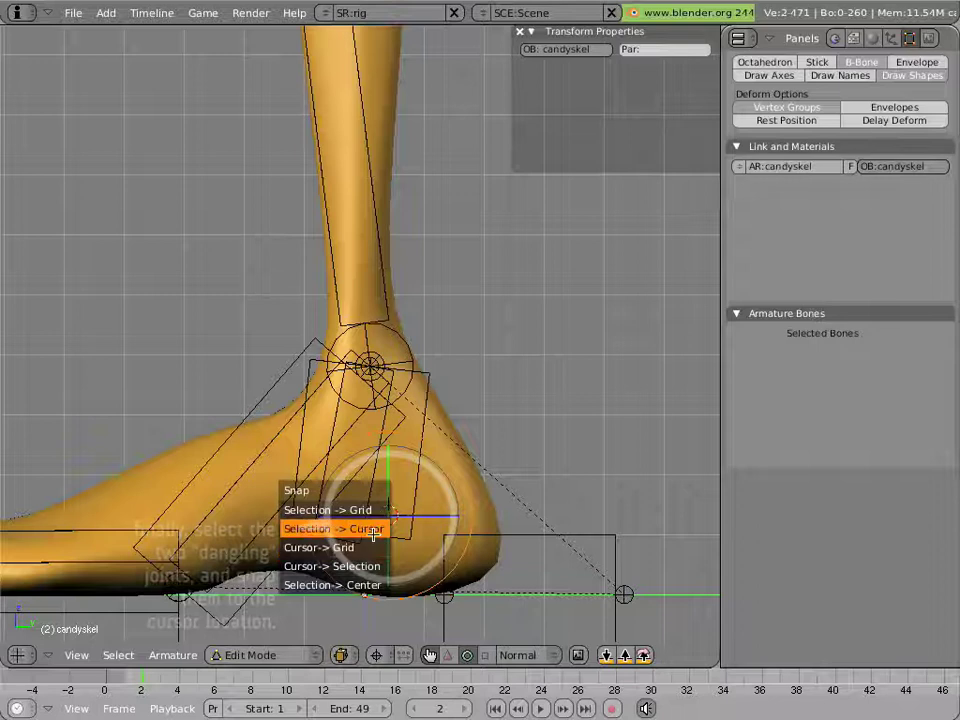
click(362, 528)
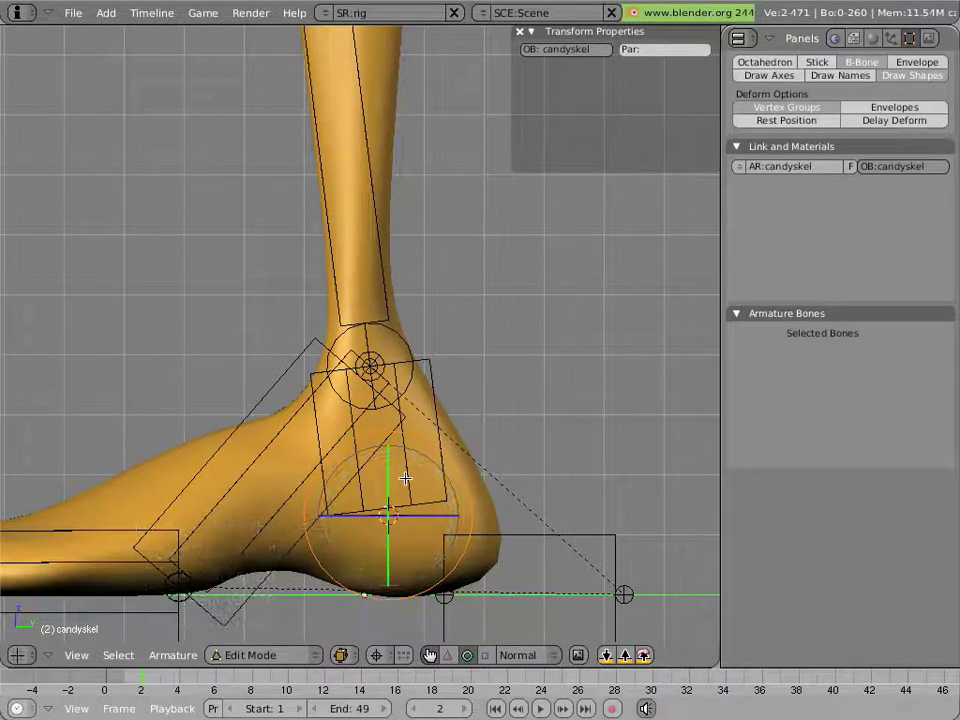
key(ctrl+Tab)
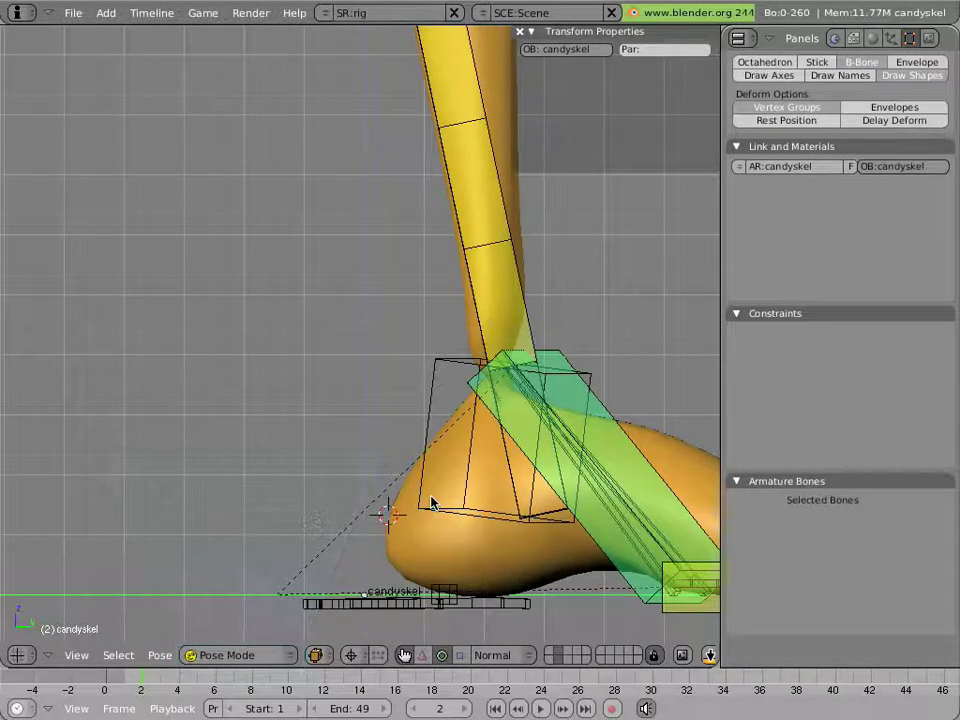
Give calf-rot.L a Copy Rotation constraint targeting the ankle-goal.L bone.
right_click(441, 507)
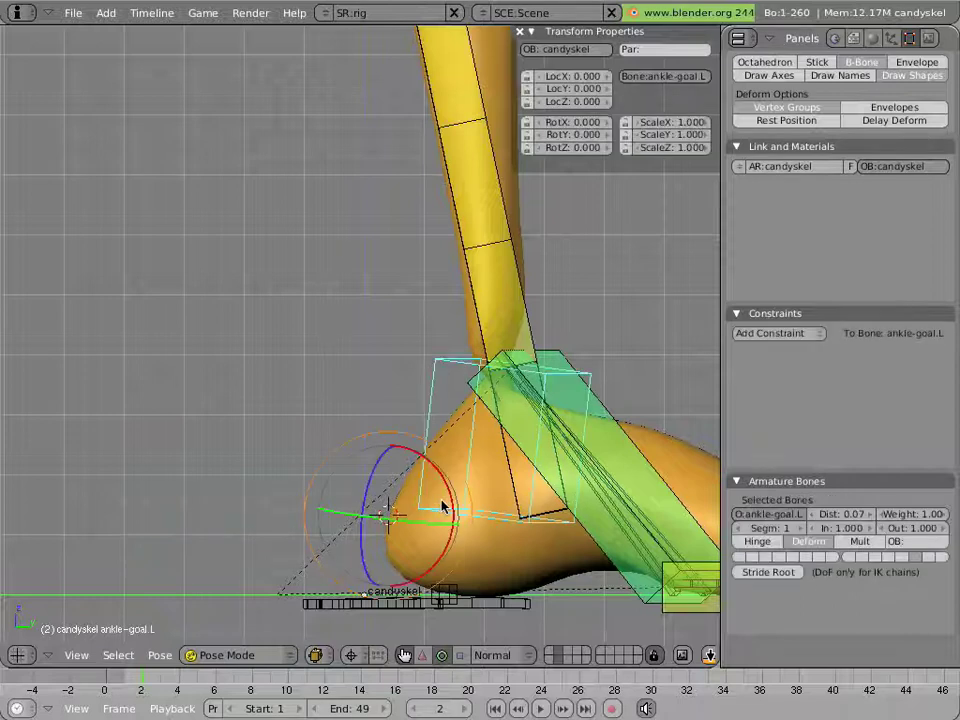
shift+right_click(515, 500)
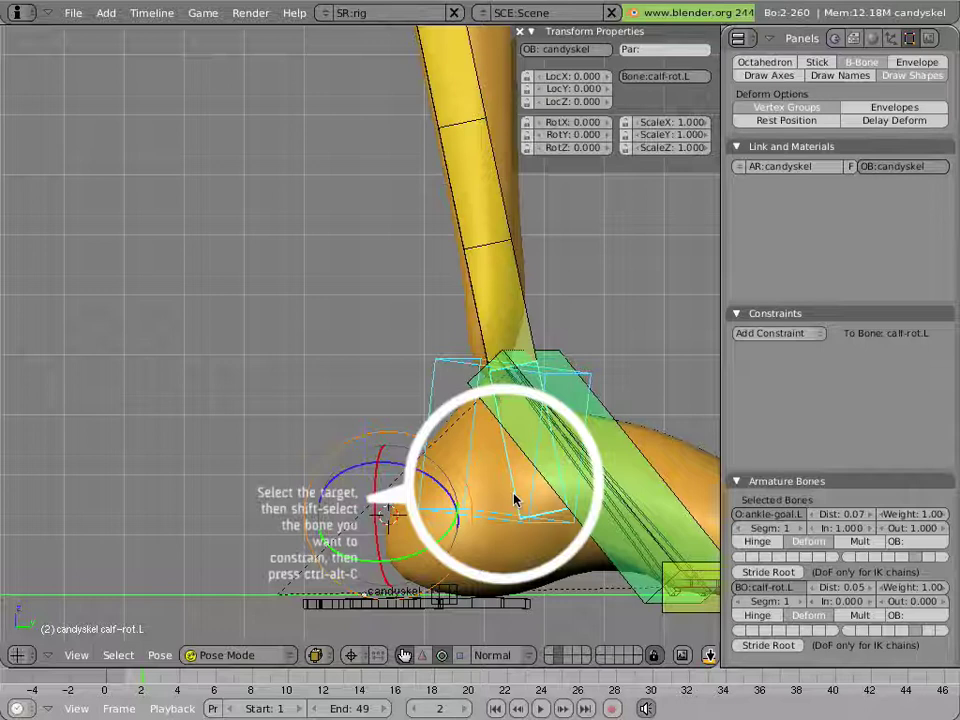
right_click(456, 503)
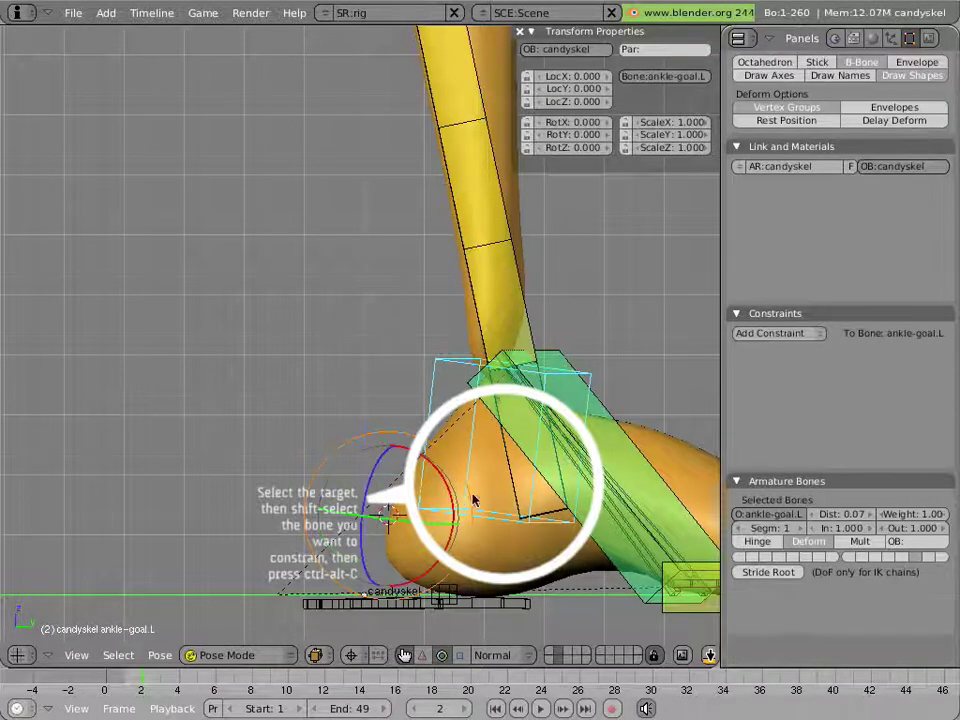
shift+right_click(511, 497)
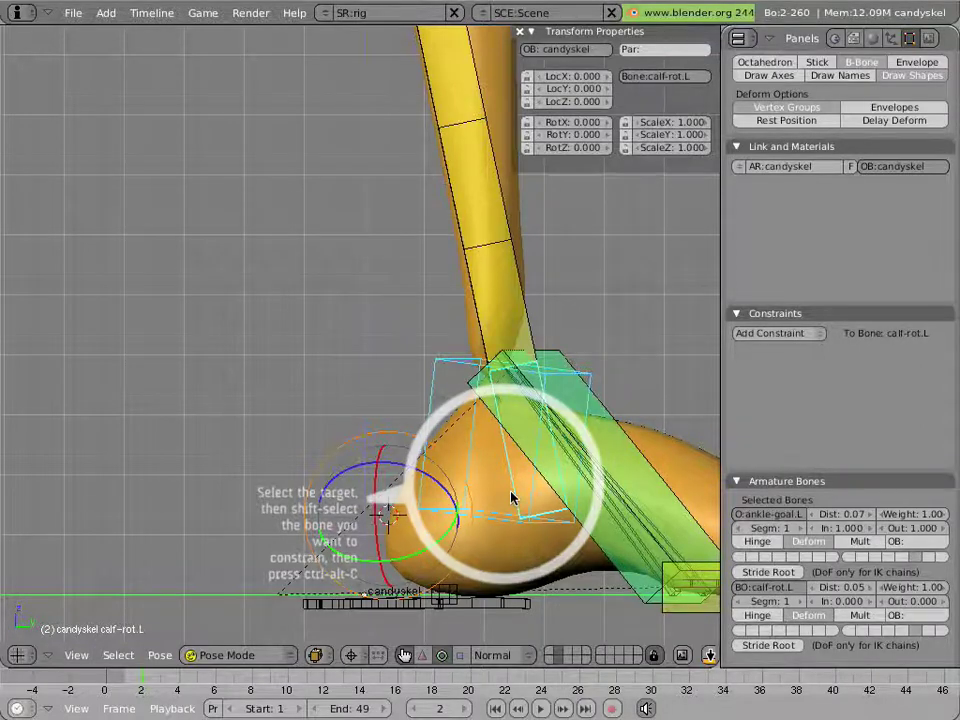
key(ctrl+alt+c)
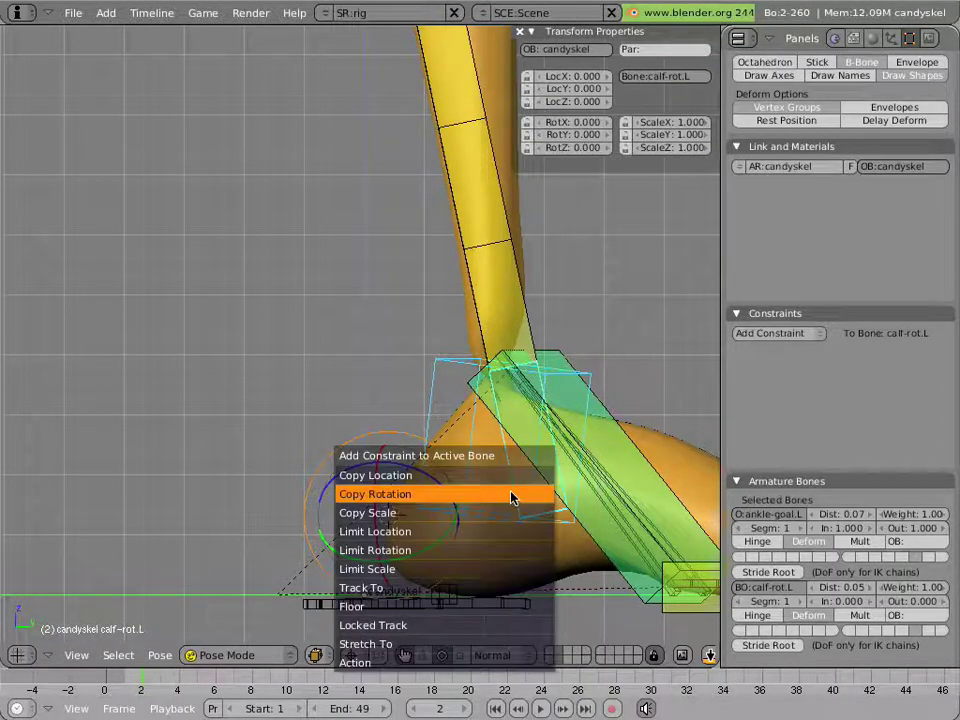
click(511, 497)
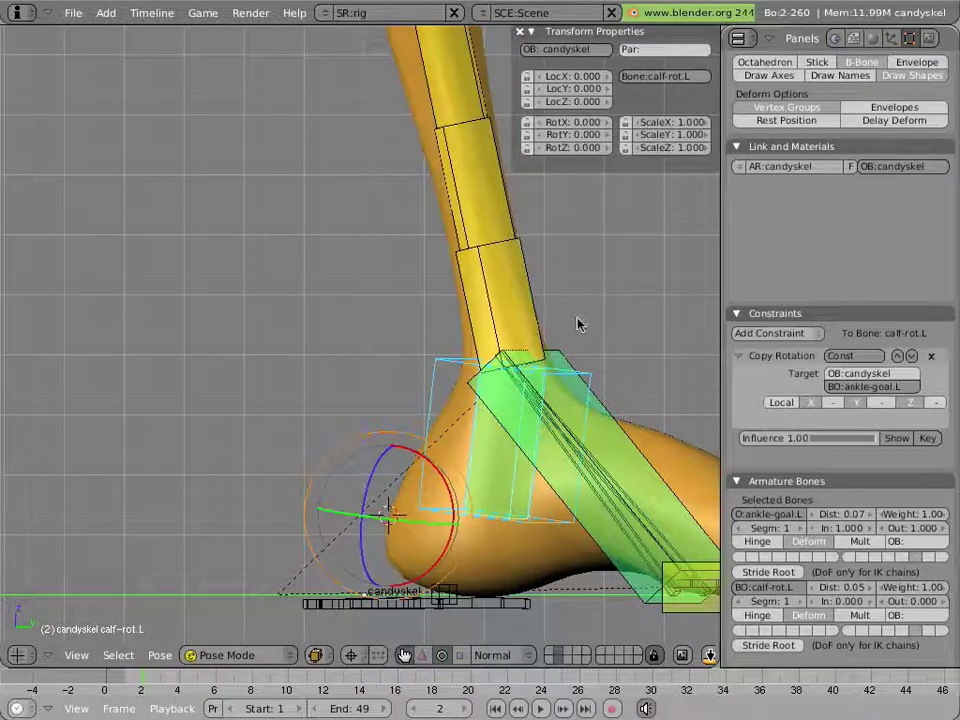
scroll(785, 292, up, 2)
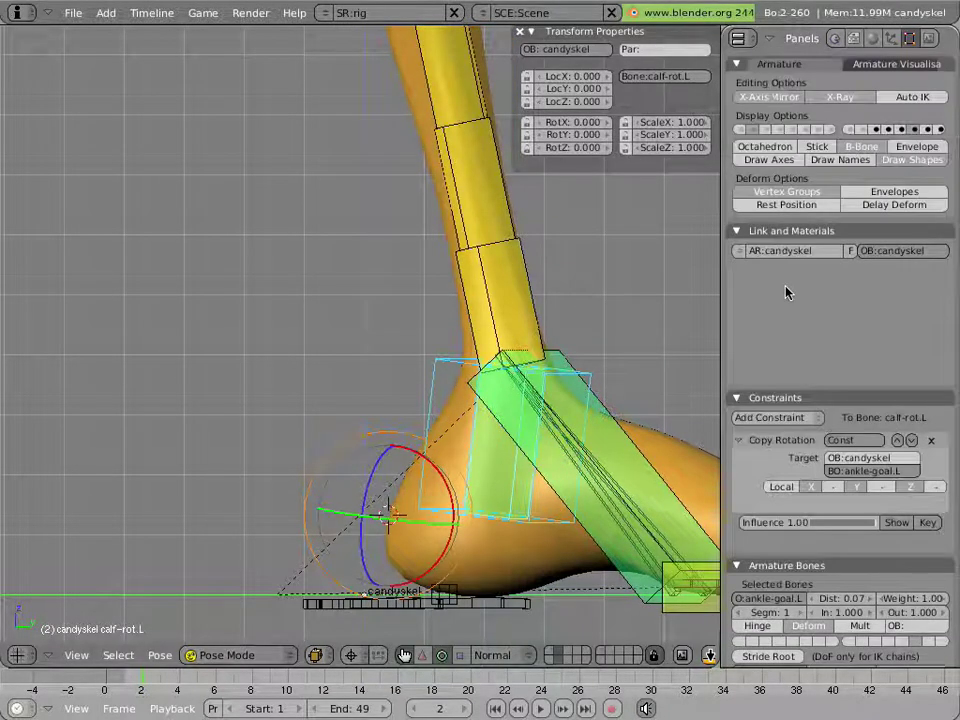
click(757, 130)
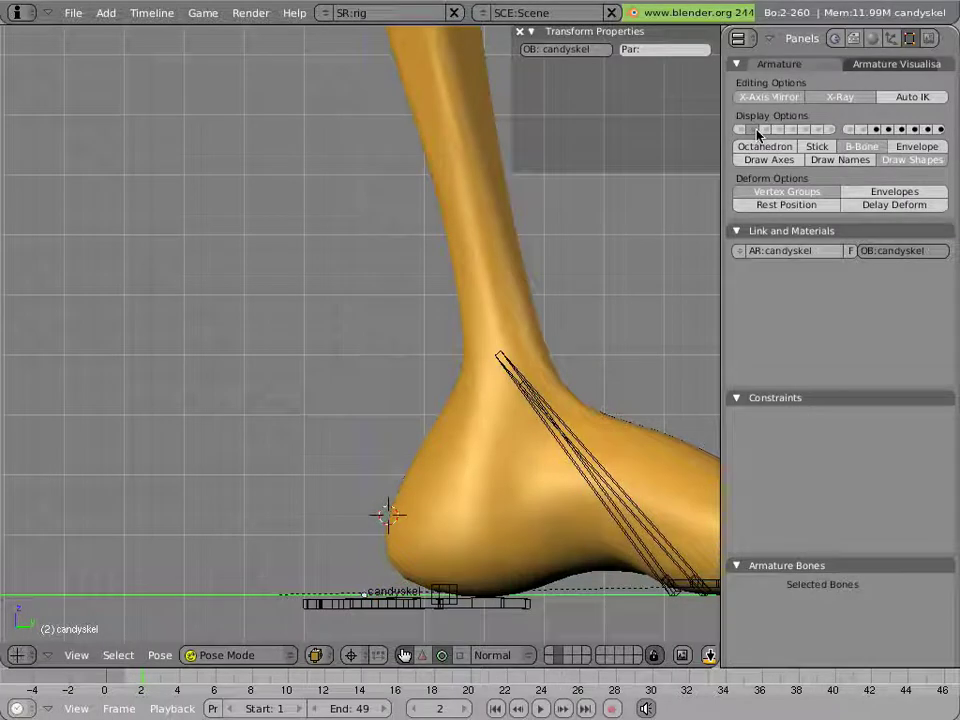
scroll(441, 303, down, 5)
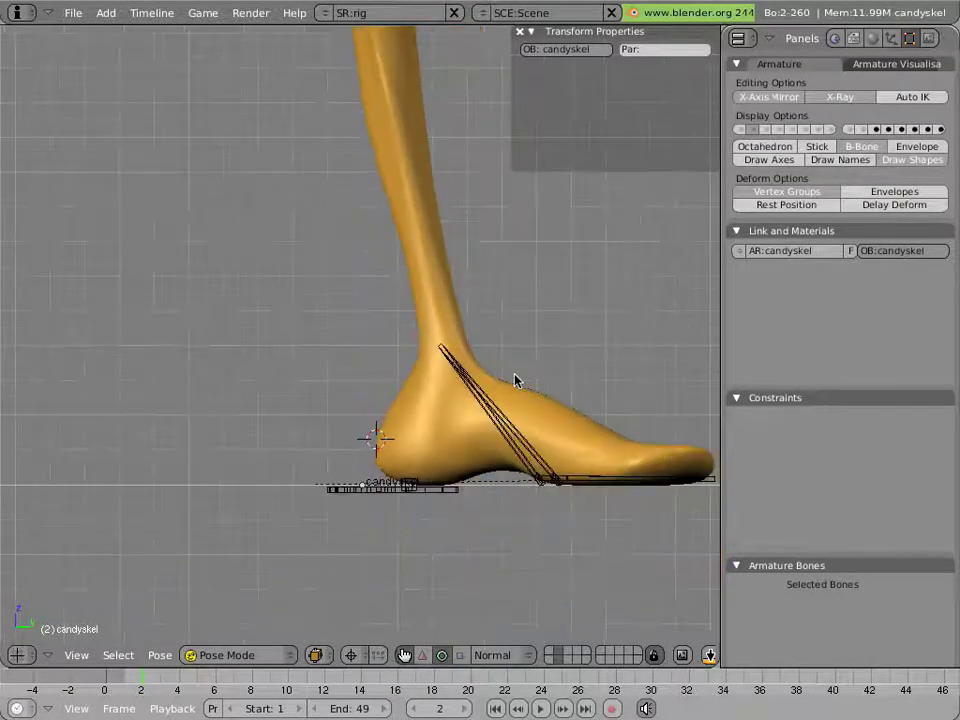
shift+middle_drag(441, 303, 435, 388)
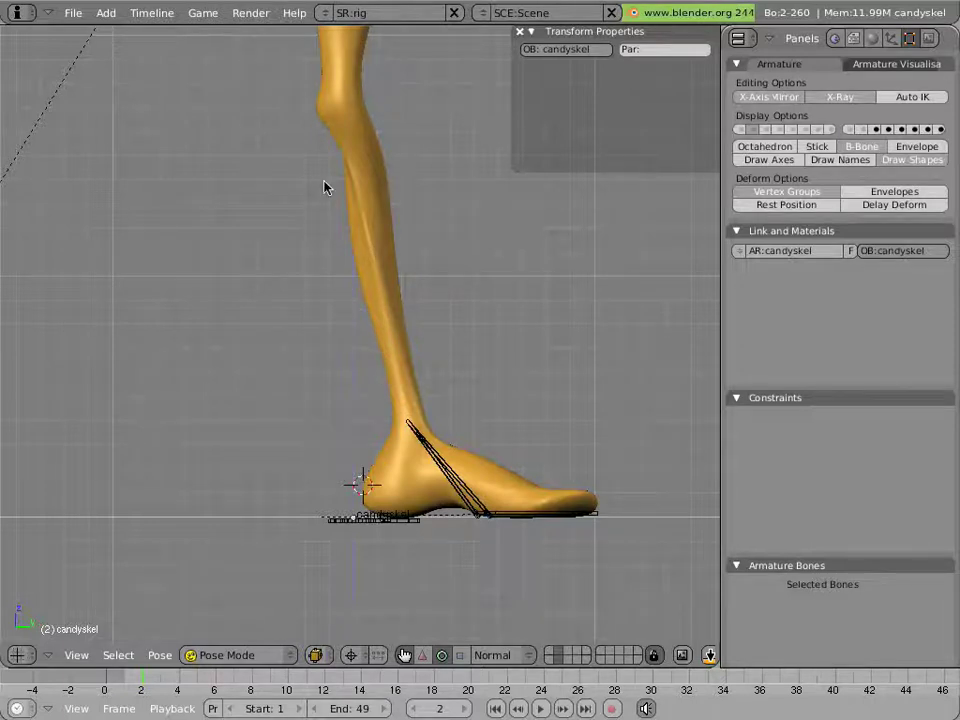
shift+middle_drag(326, 189, 326, 366)
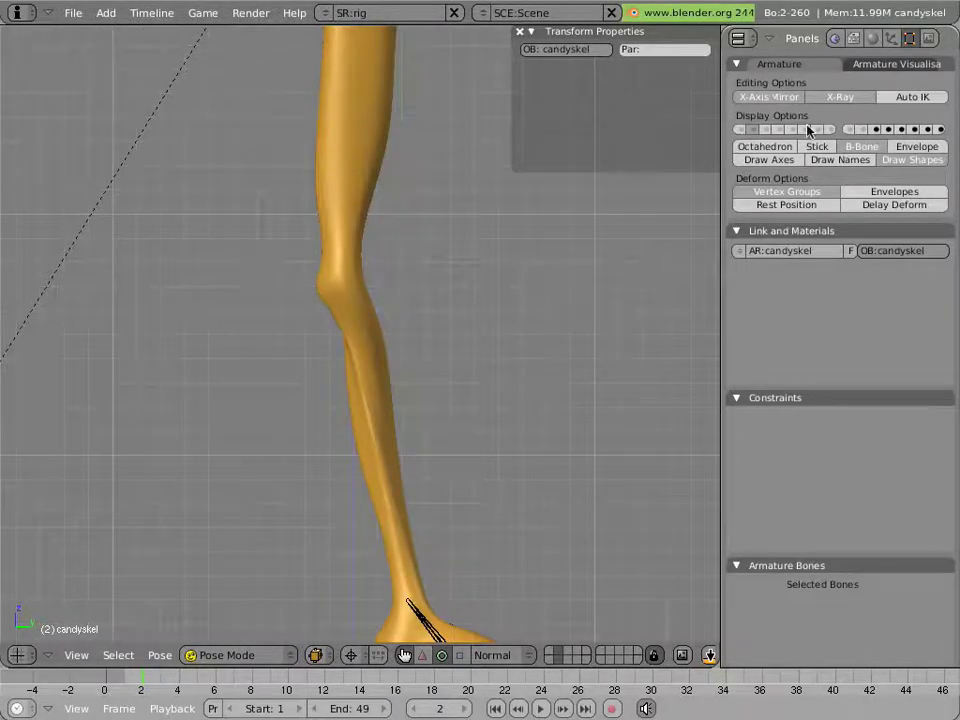
Bring back the armature bone properties and add the thigh bone to the selection.
click(913, 130)
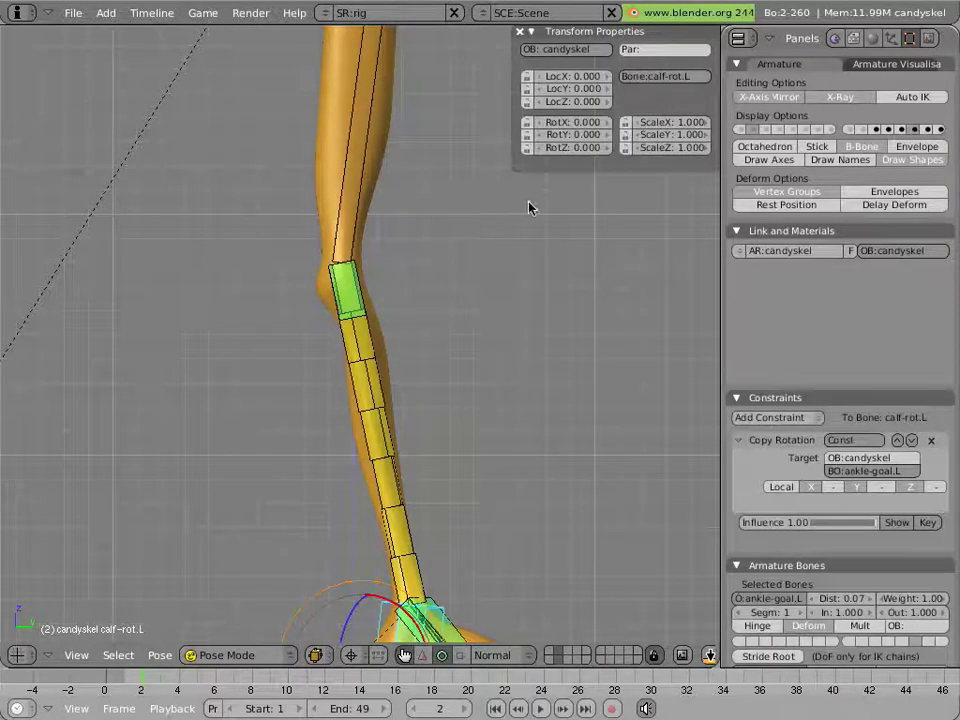
shift+right_click(331, 193)
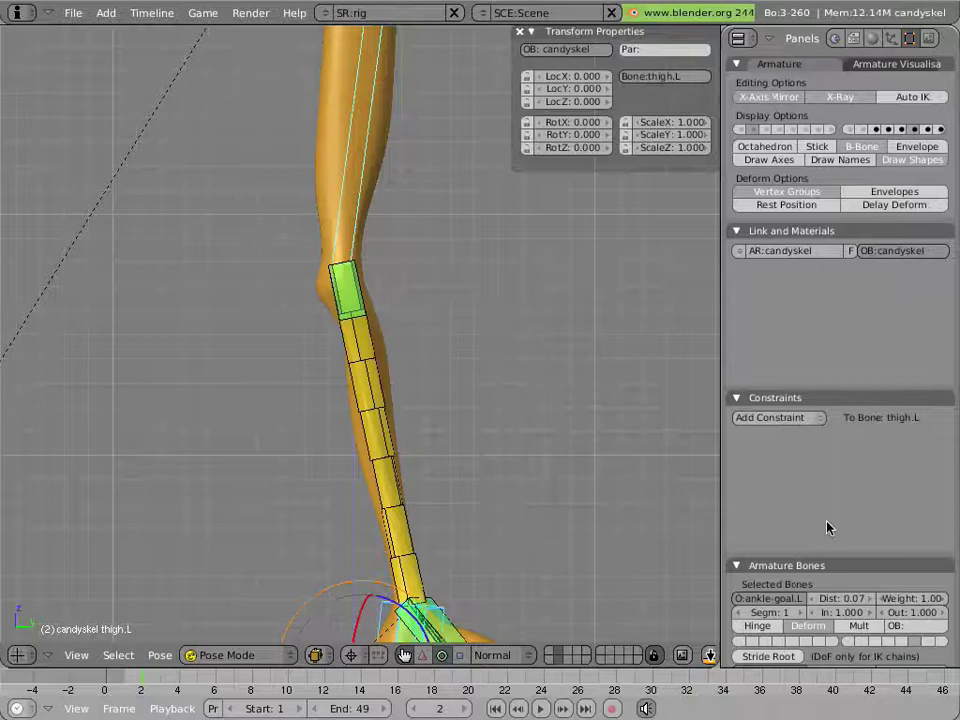
scroll(827, 526, down, 3)
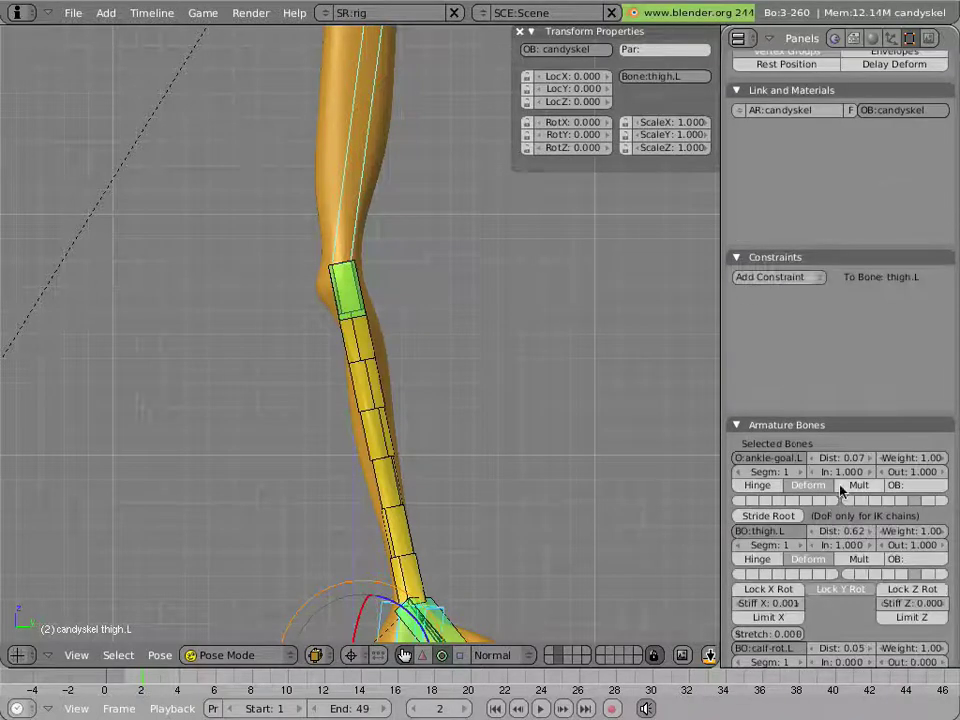
Reset ankle-goal.L's B-bone In value back to 1.
drag(842, 471, 605, 480)
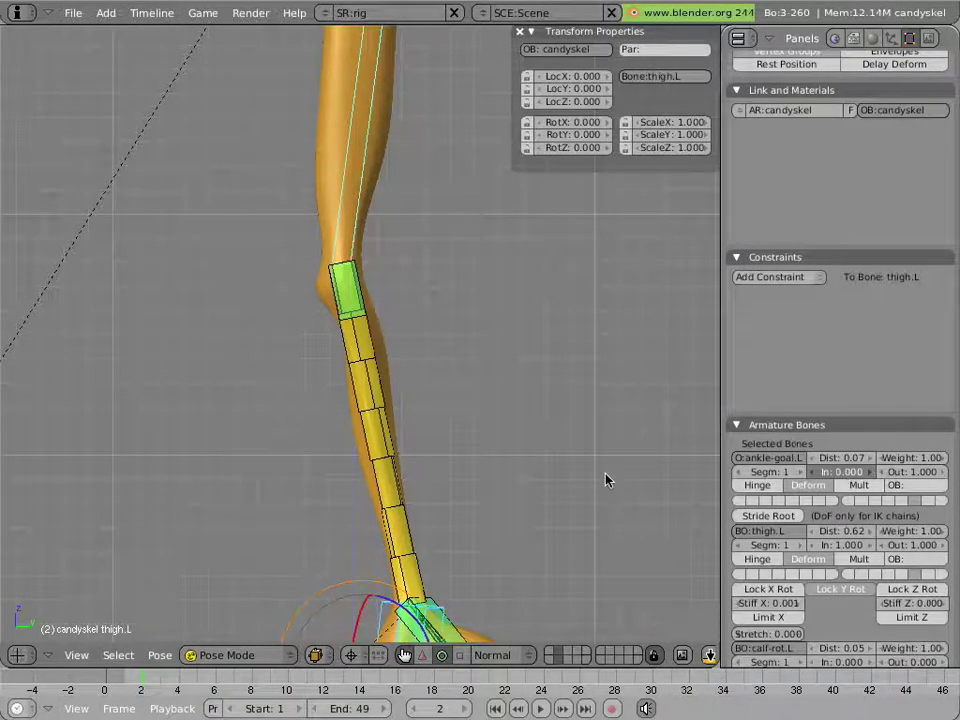
drag(776, 483, 694, 478)
click(800, 472)
click(800, 472)
click(800, 472)
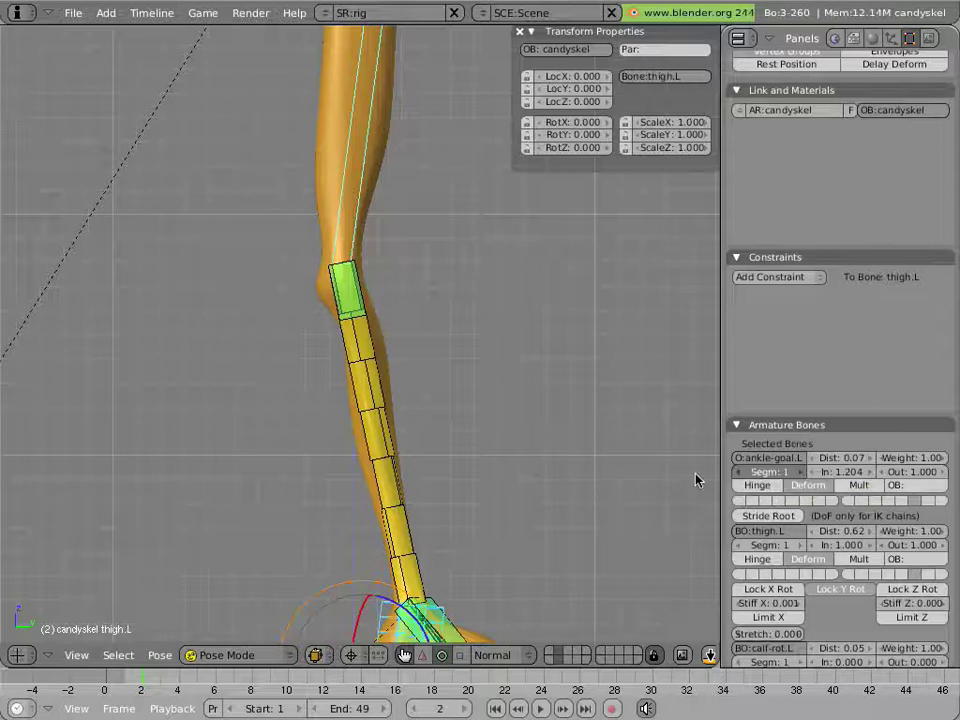
click(850, 474)
text(1)
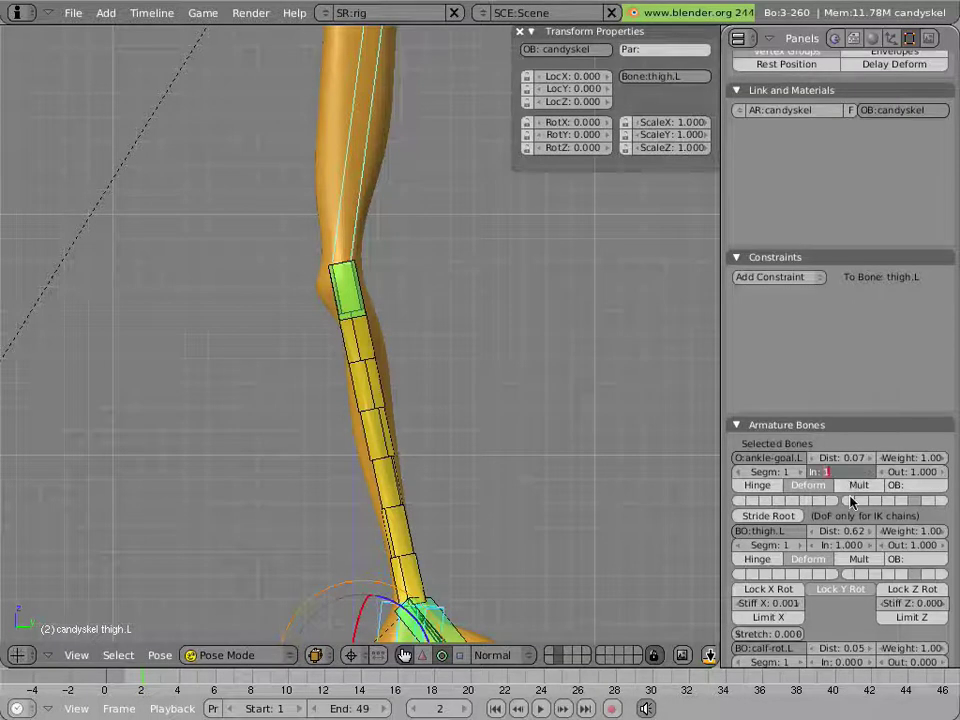
key(Return)
Select only thigh.L and raise its B-bone segments to 8.
right_click(362, 206)
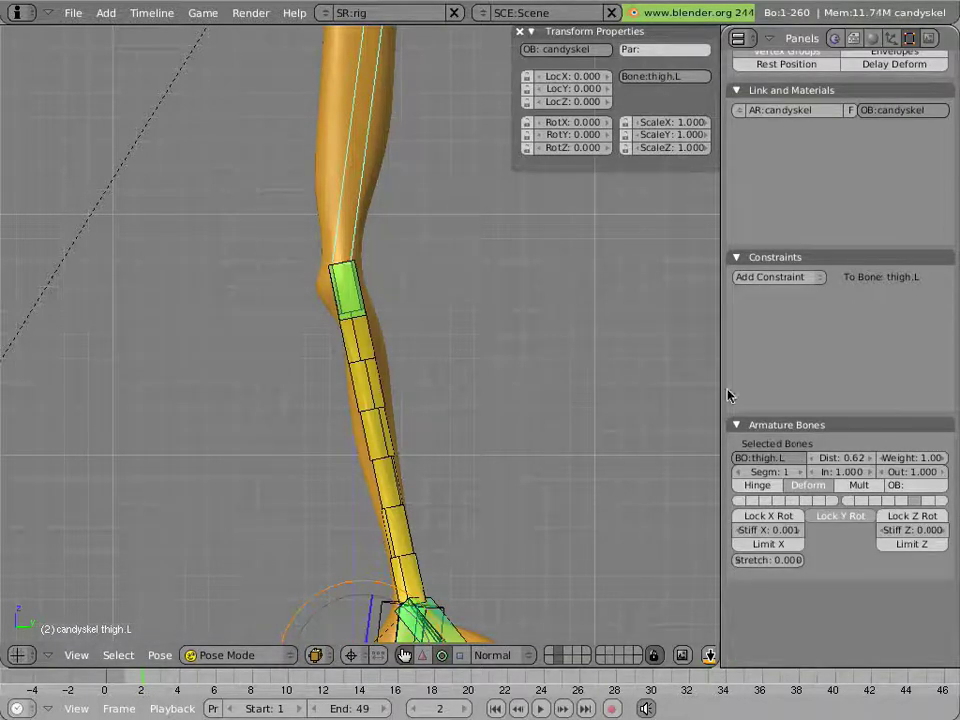
click(801, 472)
click(801, 472)
click(801, 472)
click(801, 472)
click(801, 472)
click(801, 472)
click(801, 472)
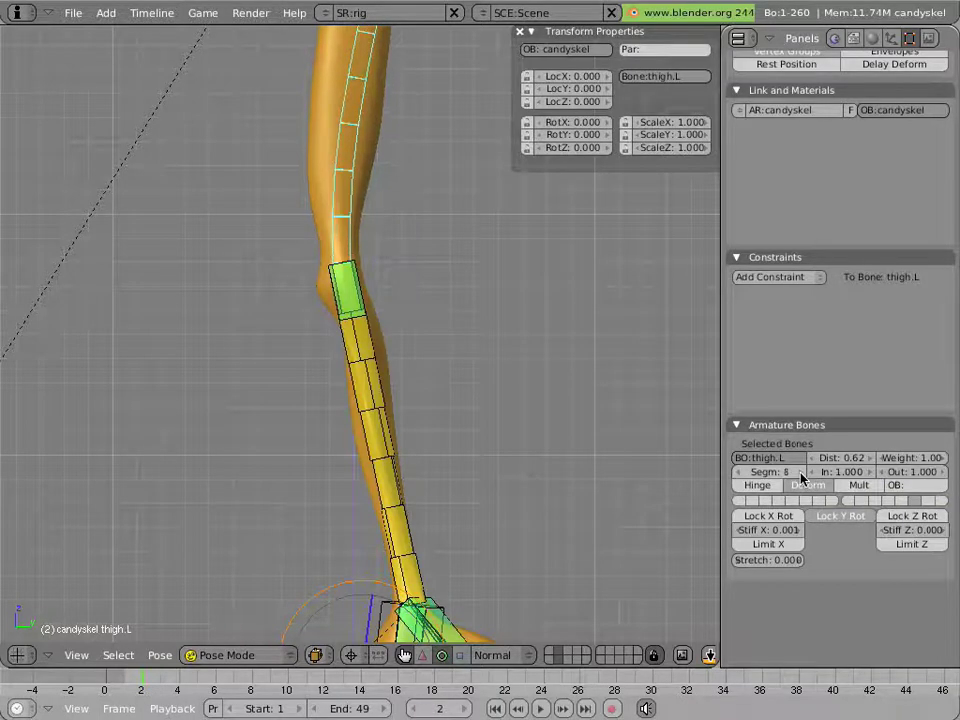
Drag thigh.L's B-bone In and Out values down to 0.
scroll(594, 389, down, 3)
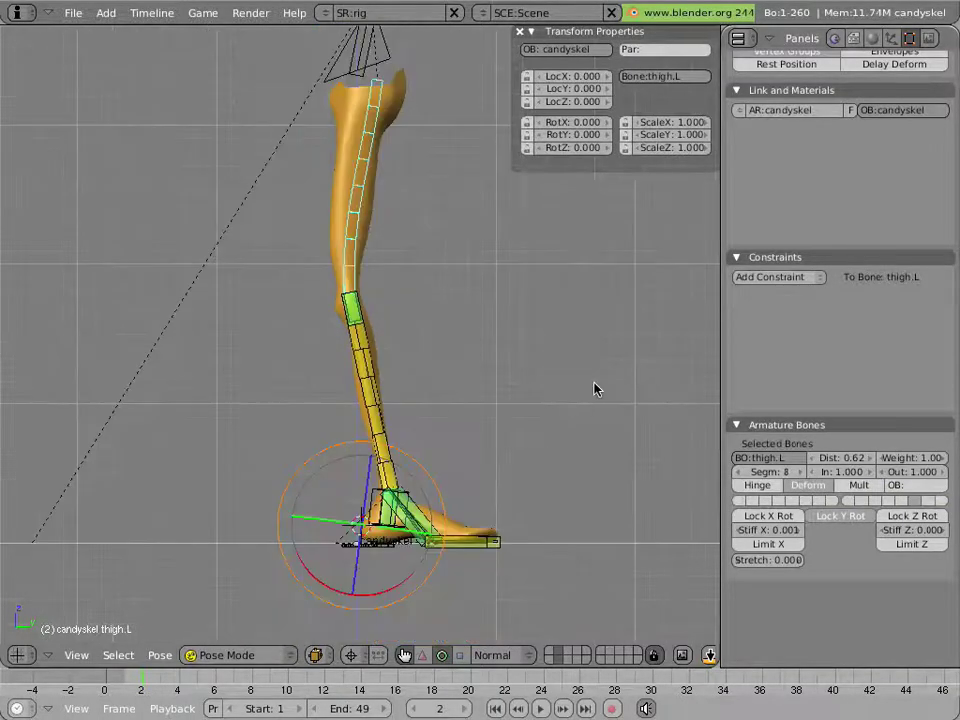
drag(843, 472, 501, 467)
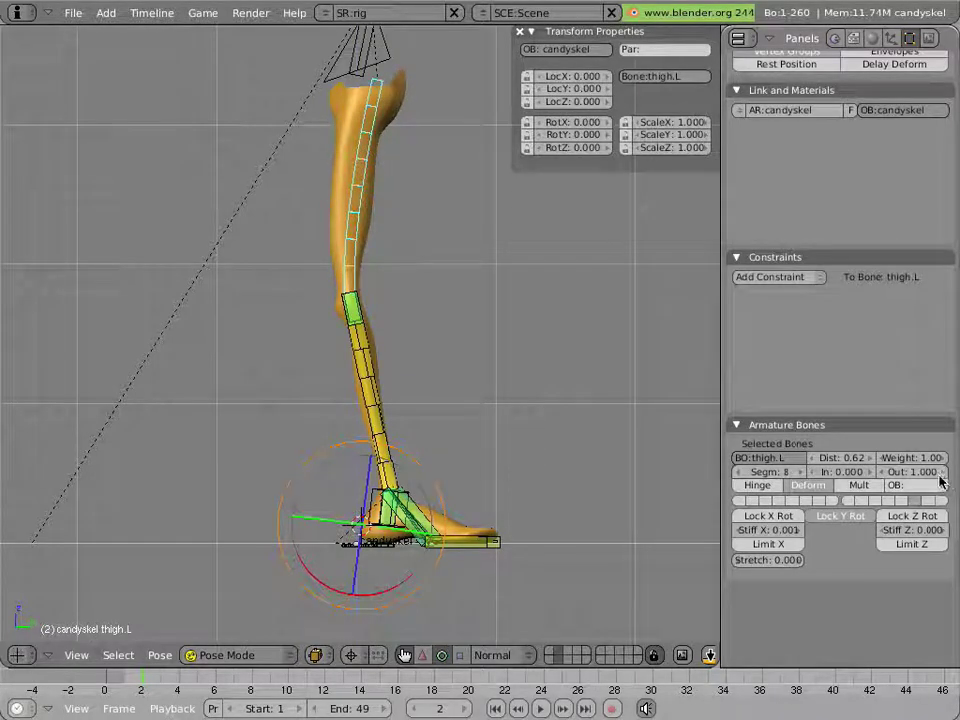
drag(940, 479, 476, 468)
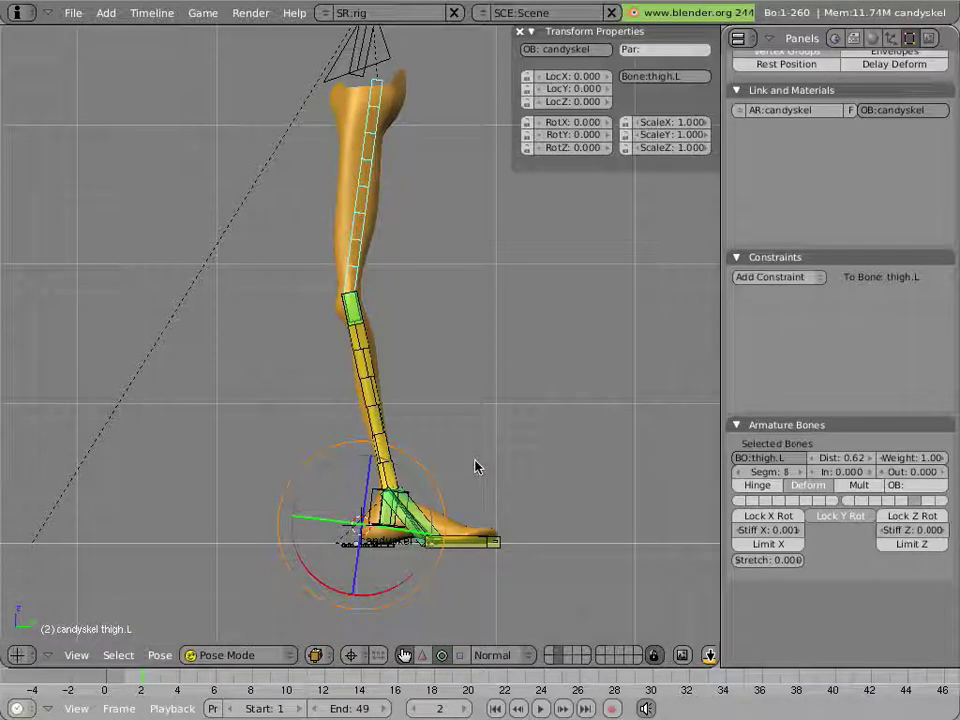